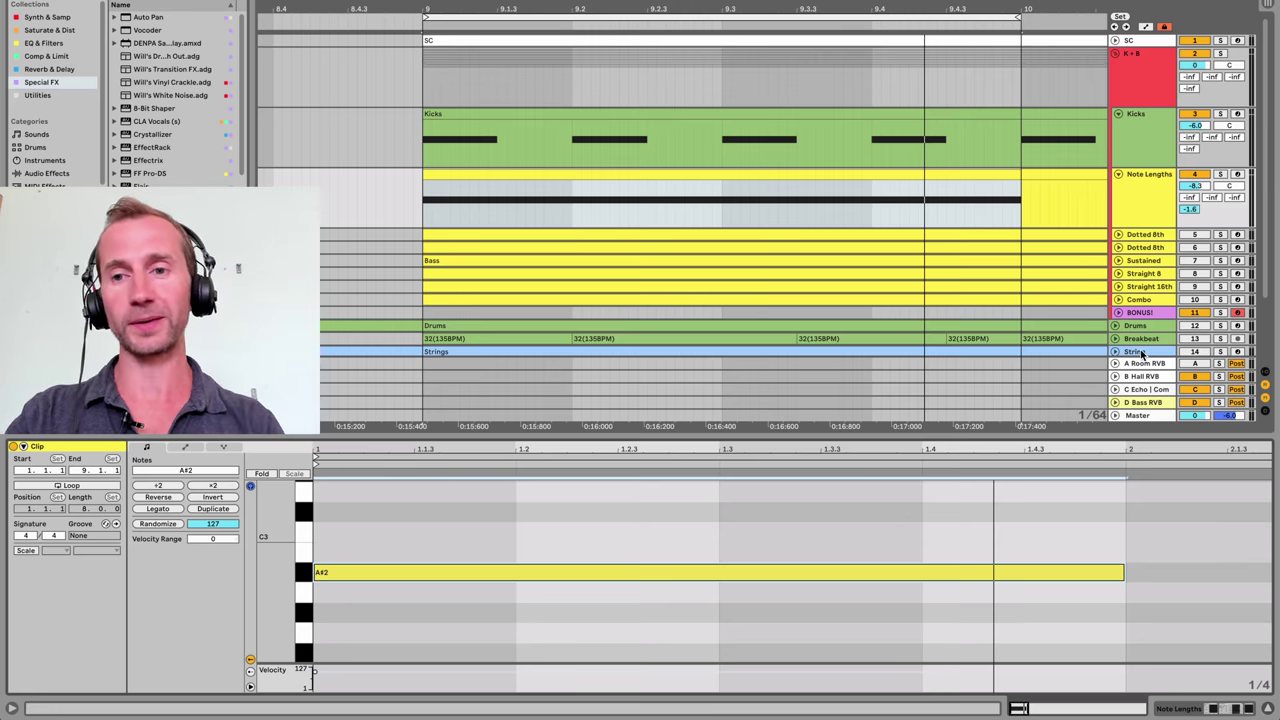
Shorten the long A#2 to one beat and repeat it into four quarter notes, then audition the bar
{"action": "left_click", "coordinate": [1195, 175]}
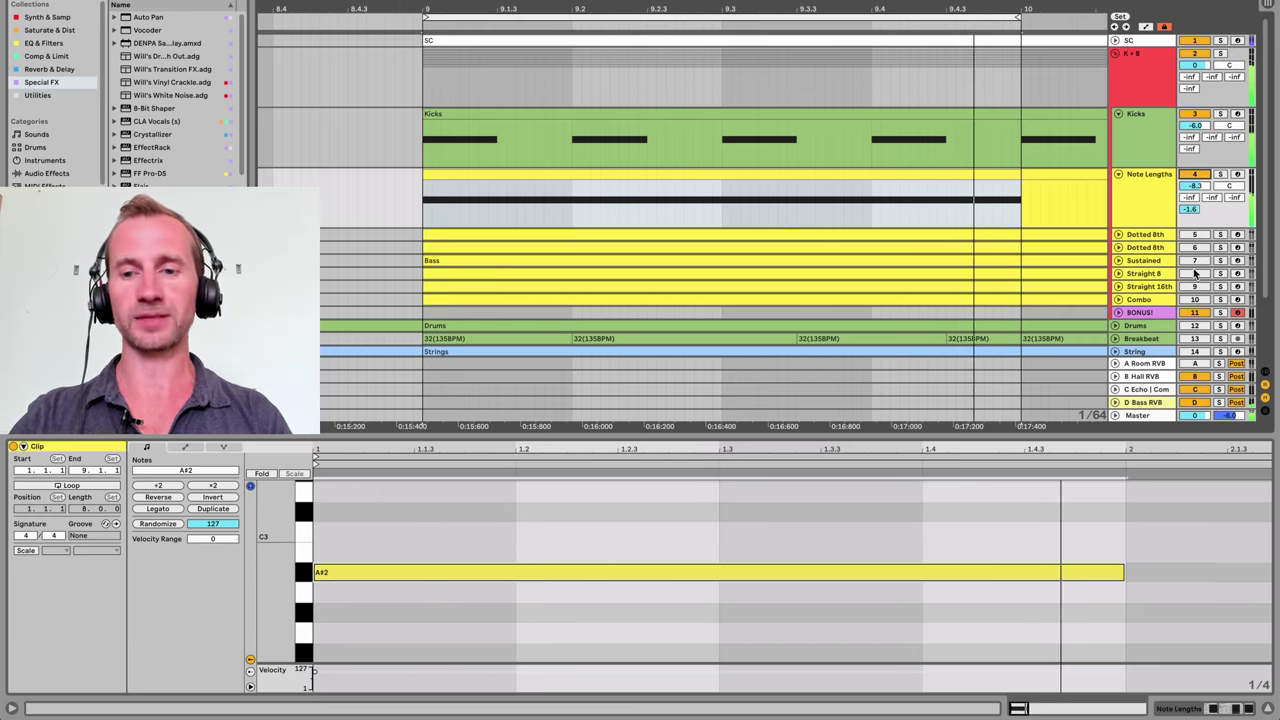
{"action": "left_click_drag", "start_coordinate": [1122, 572], "coordinate": [481, 604]}
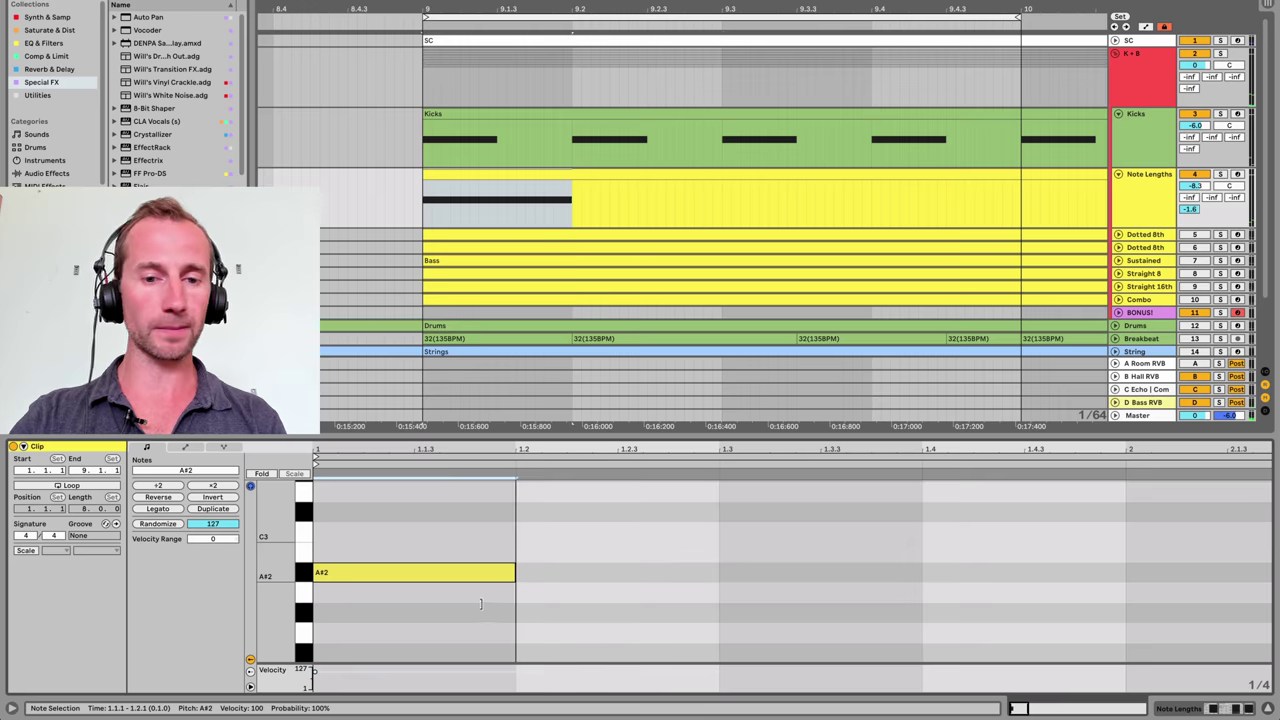
{"action": "key", "text": "ctrl+d"}
{"action": "key", "text": "ctrl+d"}
{"action": "key", "text": "ctrl+d"}
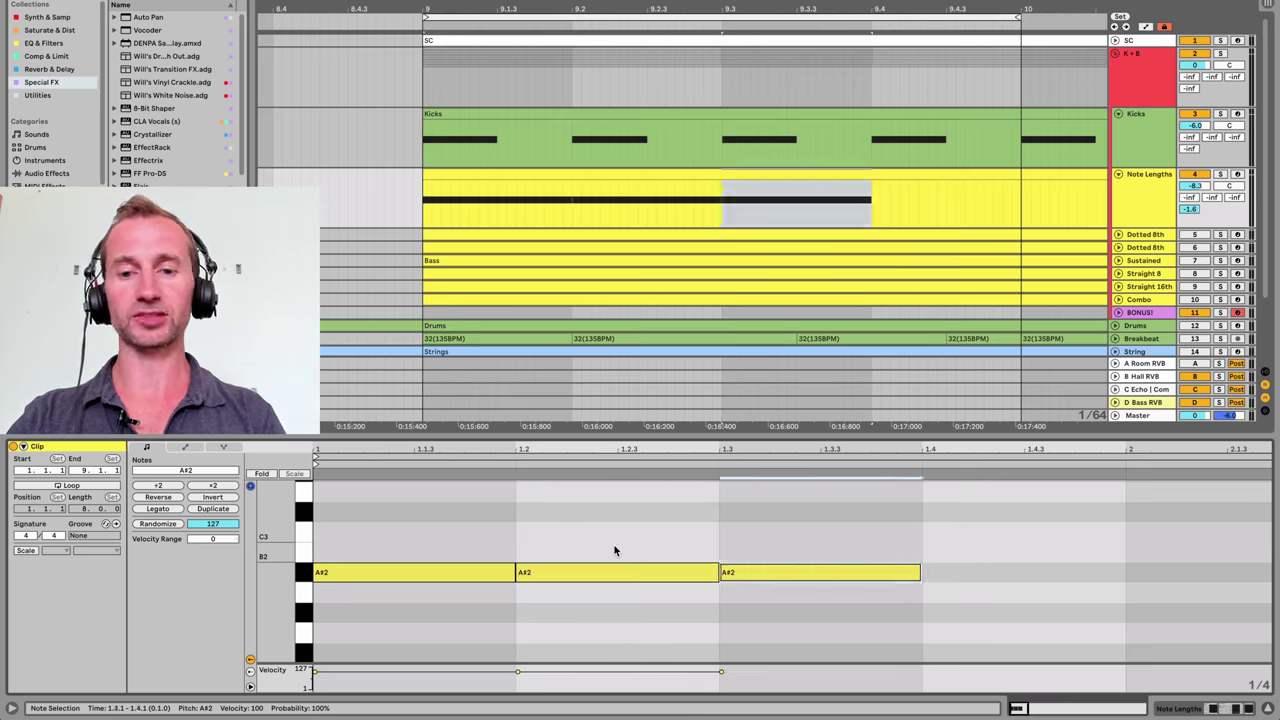
{"action": "key", "text": "space"}
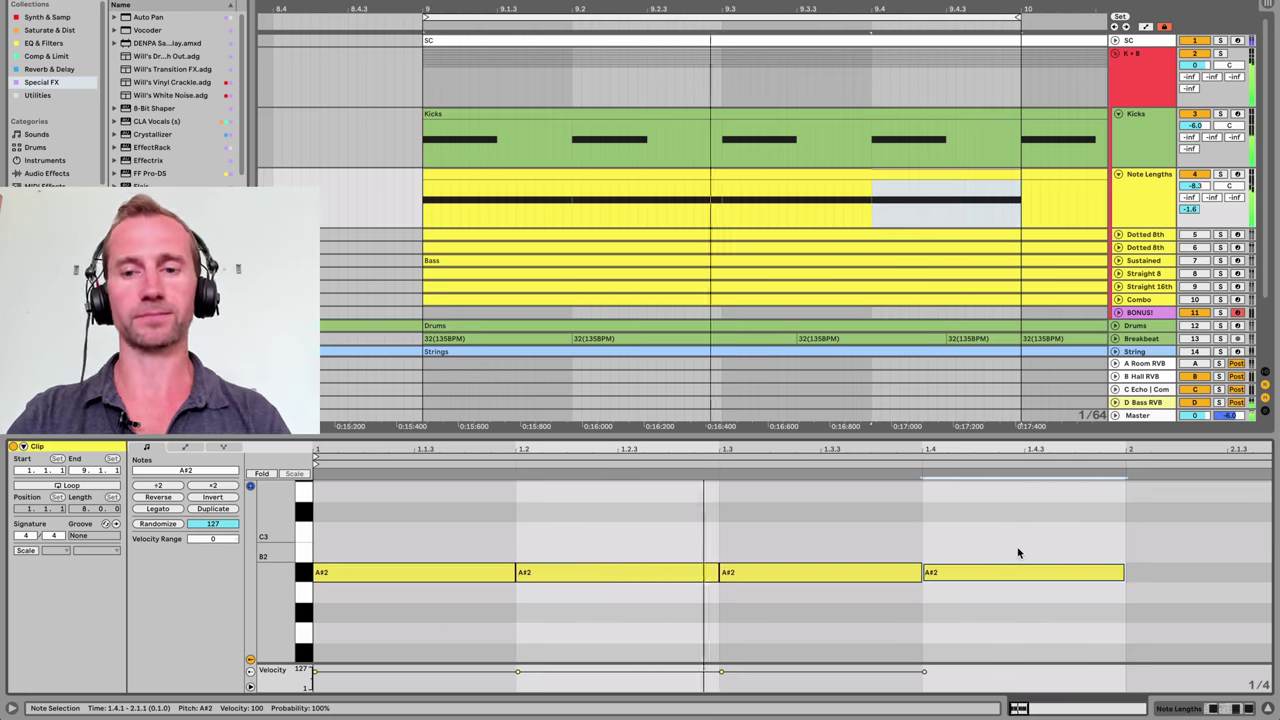
{"action": "key", "text": "space"}
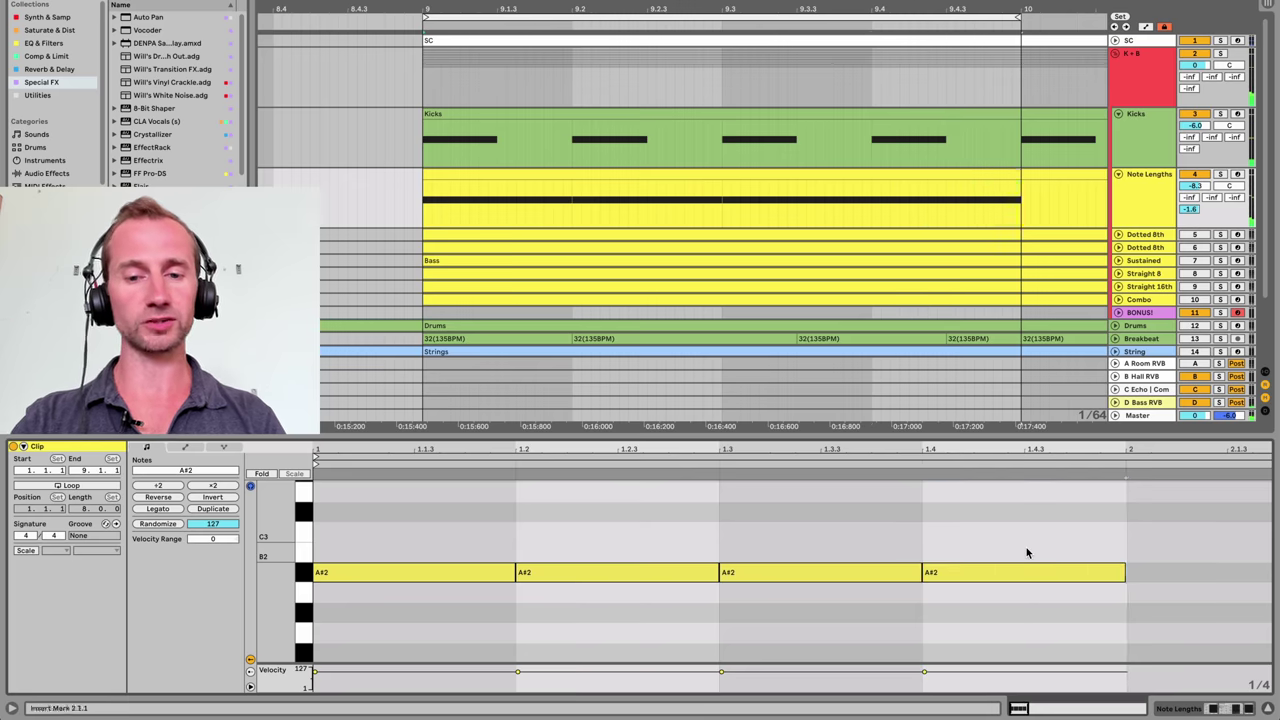
{"action": "left_click", "coordinate": [945, 556]}
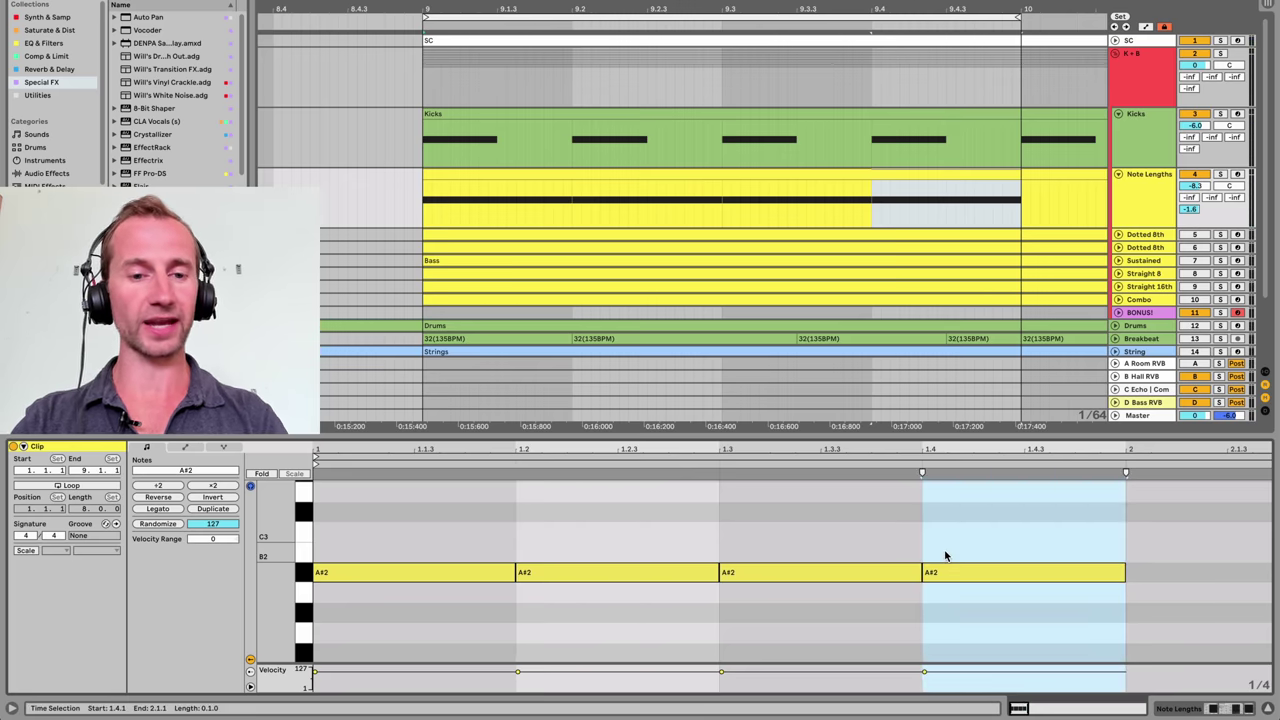
Clear the clip and build a bar of repeated eighth-note A#2s from a new note
{"action": "key", "text": "ctrl+a"}
{"action": "key", "text": "Delete"}
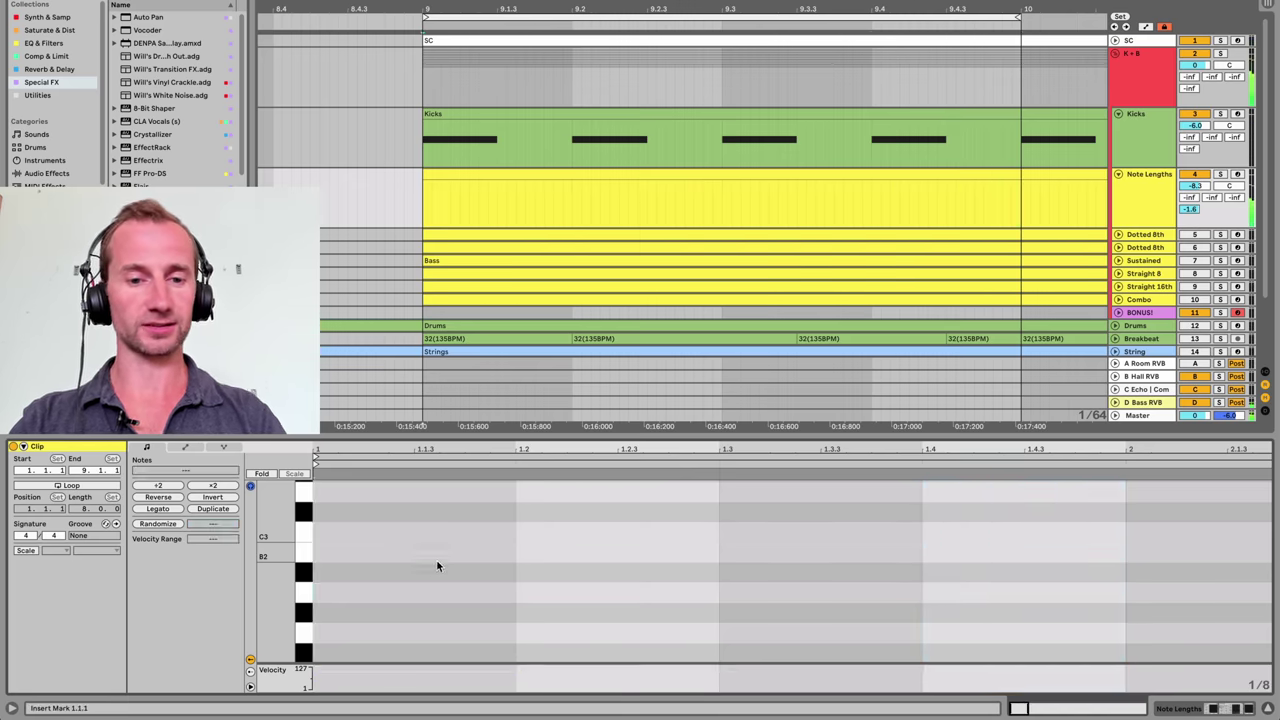
{"action": "double_click", "coordinate": [410, 571]}
{"action": "key", "text": "ctrl+d"}
{"action": "key", "text": "ctrl+d"}
{"action": "key", "text": "ctrl+d"}
{"action": "key", "text": "ctrl+d"}
{"action": "key", "text": "ctrl+d"}
{"action": "key", "text": "ctrl+d"}
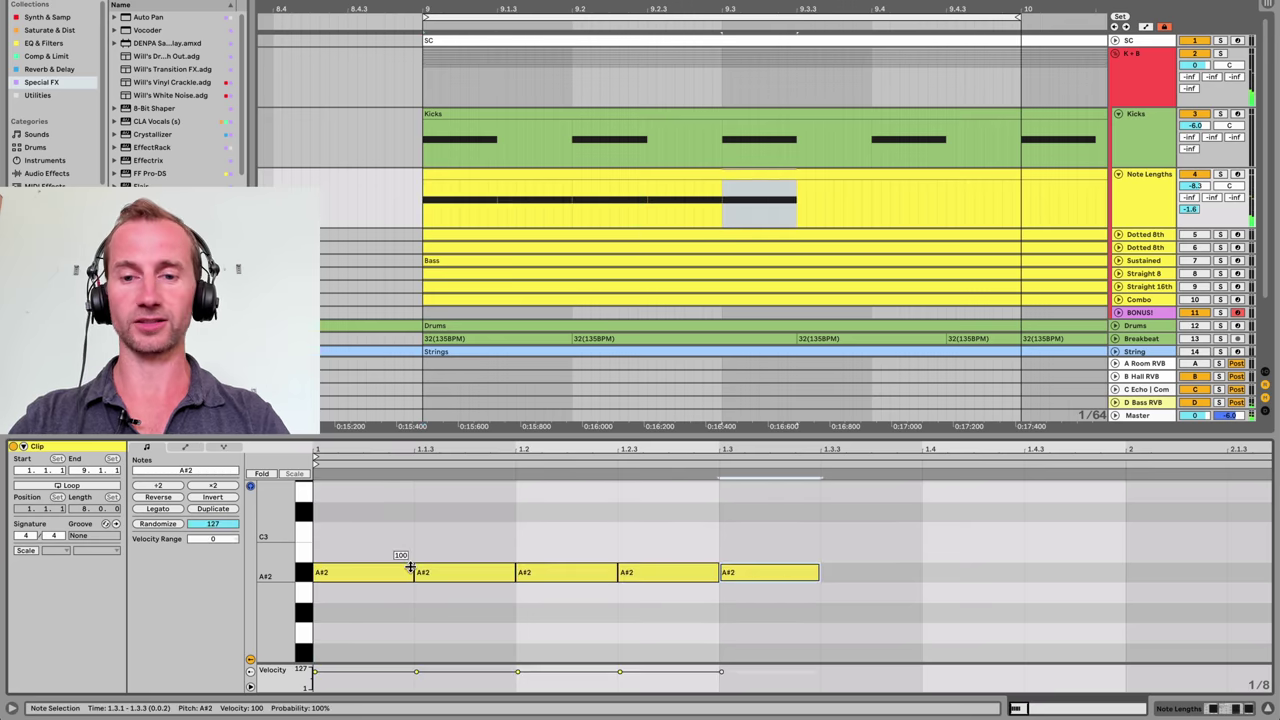
{"action": "key", "text": "ctrl+d"}
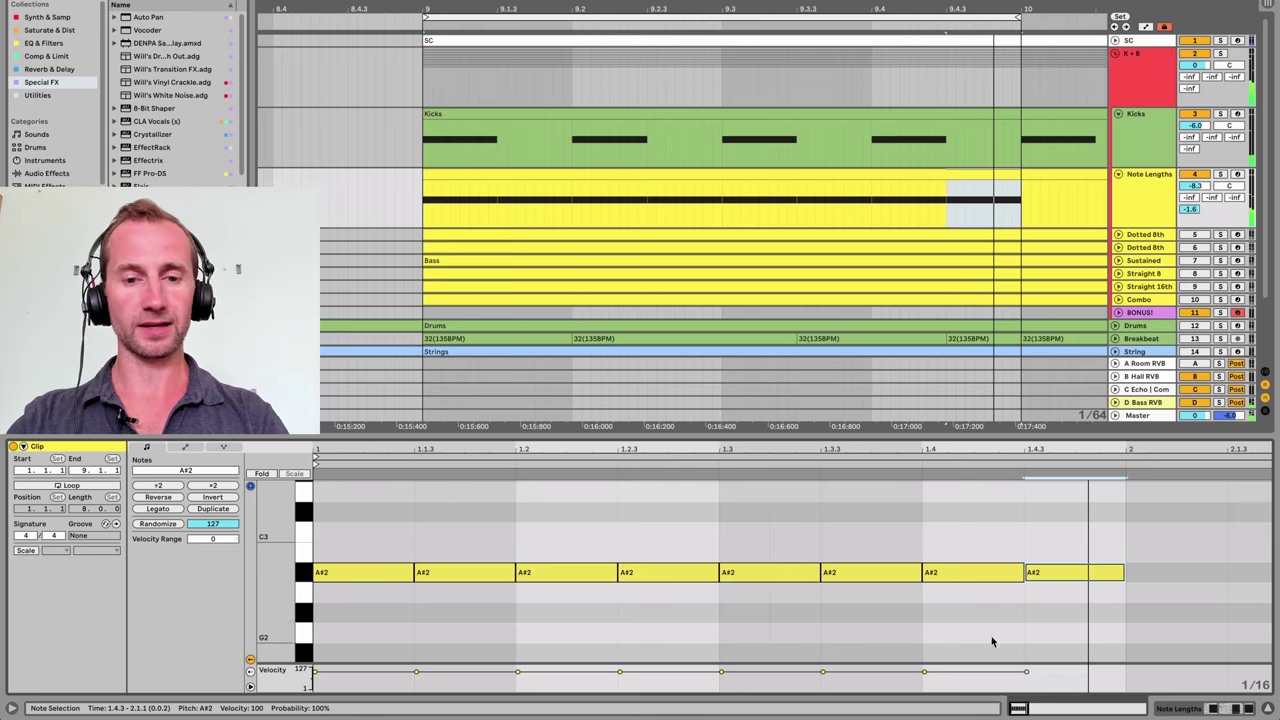
Keep only the first A#2, shorten it to a sixteenth, and duplicate it across the bar
{"action": "left_click_drag", "start_coordinate": [1110, 612], "coordinate": [480, 555]}
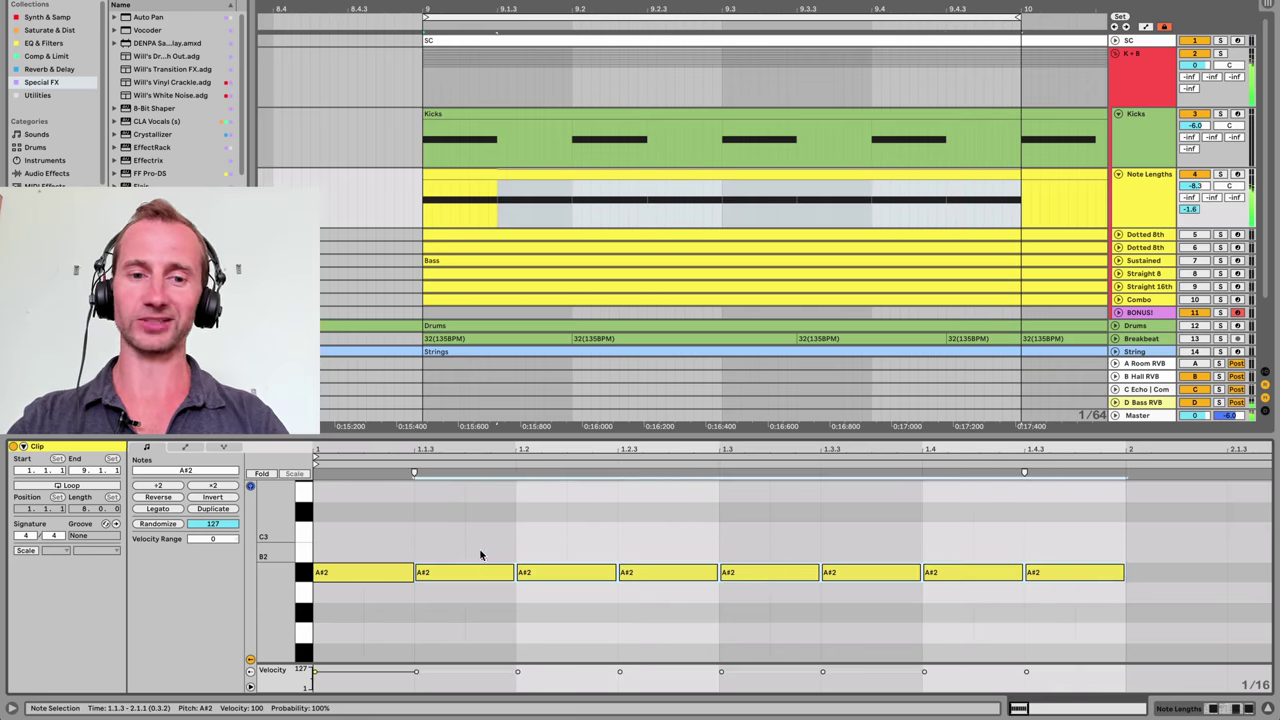
{"action": "key", "text": "Delete"}
{"action": "left_click_drag", "start_coordinate": [411, 574], "coordinate": [366, 573]}
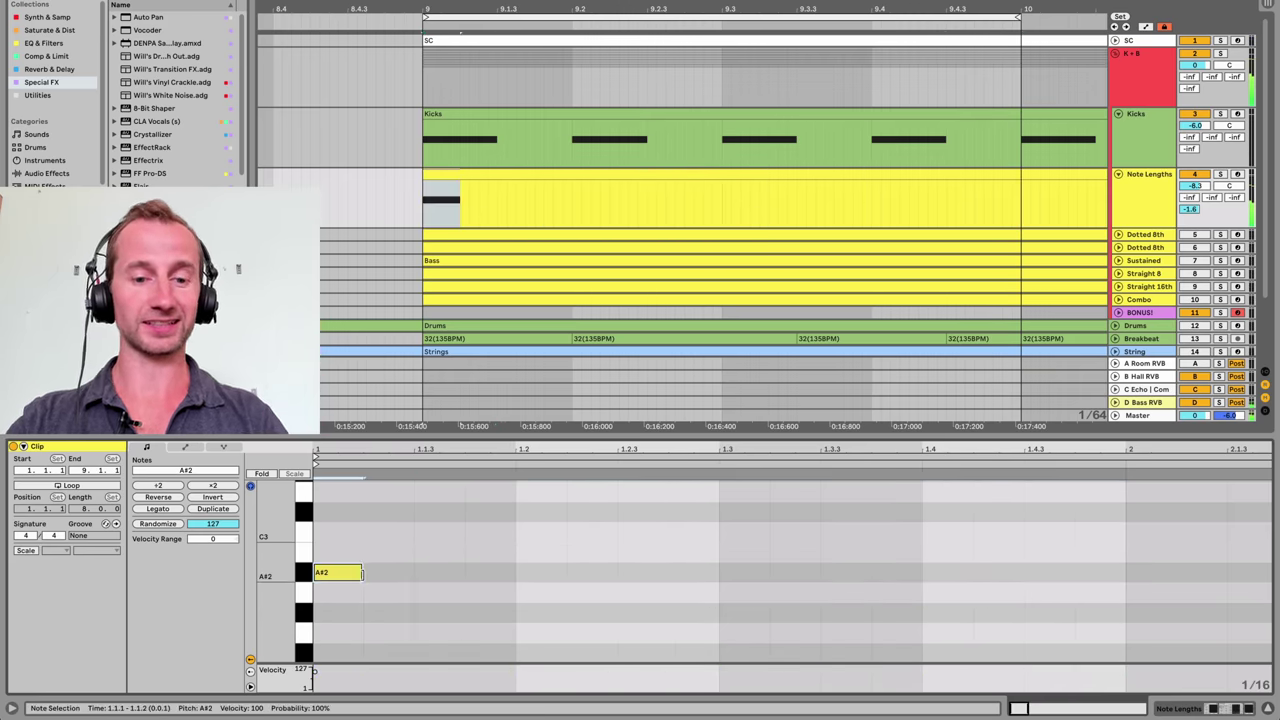
{"action": "key", "text": "ctrl+d"}
{"action": "key", "text": "ctrl+d"}
{"action": "key", "text": "ctrl+d"}
{"action": "key", "text": "ctrl+d"}
{"action": "key", "text": "ctrl+d"}
{"action": "key", "text": "ctrl+d"}
{"action": "key", "text": "ctrl+d"}
{"action": "key", "text": "ctrl+d"}
{"action": "key", "text": "ctrl+d"}
{"action": "key", "text": "ctrl+d"}
{"action": "key", "text": "ctrl+d"}
{"action": "key", "text": "ctrl+d"}
{"action": "key", "text": "ctrl+d"}
{"action": "key", "text": "ctrl+d"}
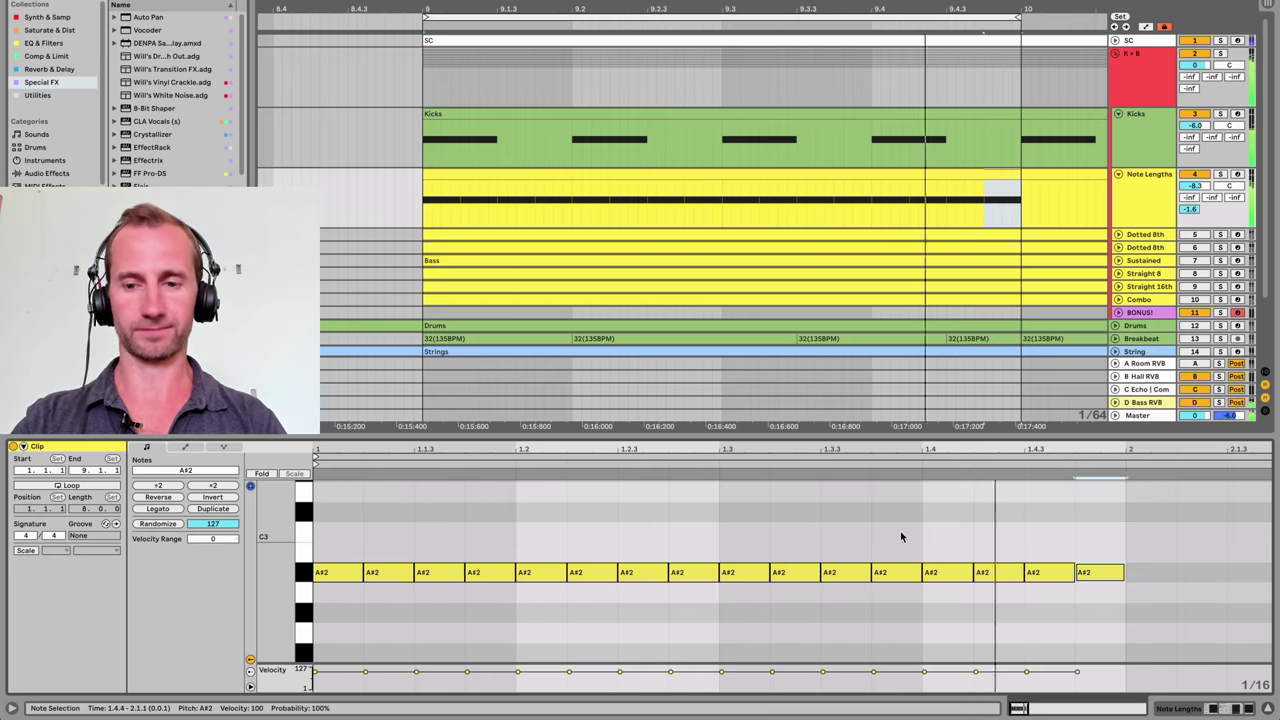
{"action": "left_click", "coordinate": [1107, 612]}
{"action": "key", "text": "space"}
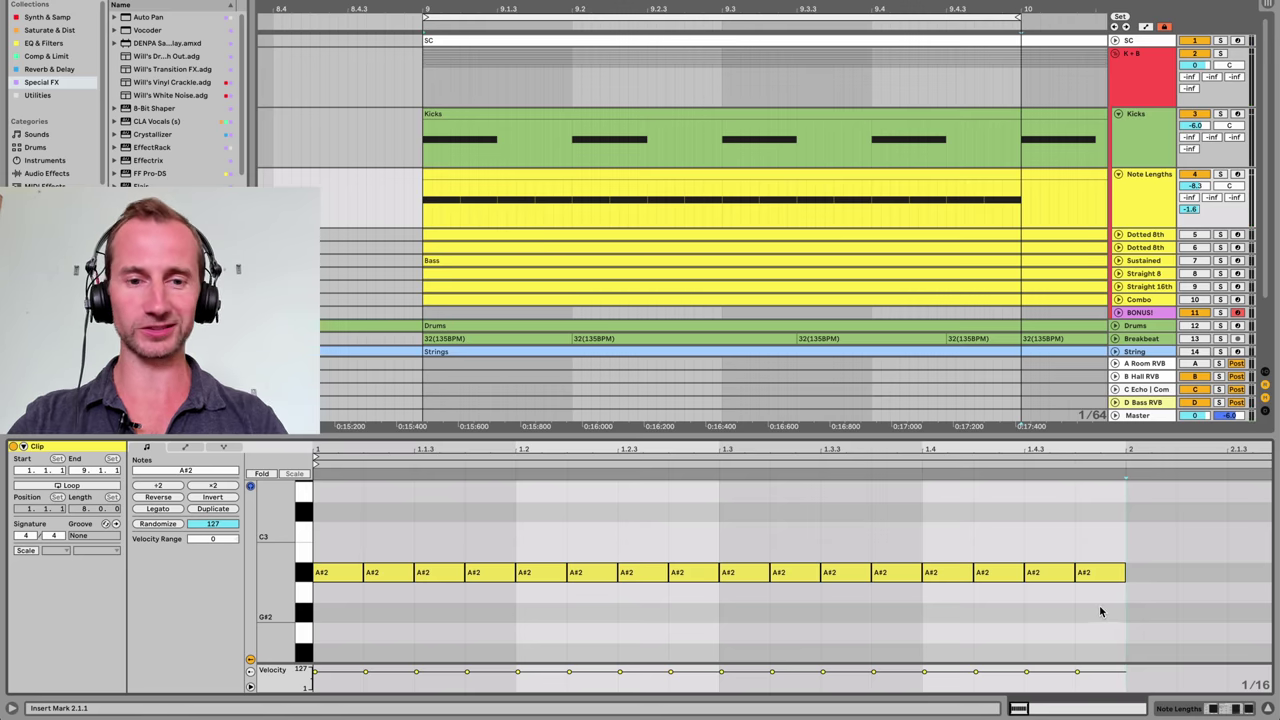
Trim the clip back to the first A#2 and duplicate a dotted-eighth version across the bar
{"action": "left_click_drag", "start_coordinate": [1100, 611], "coordinate": [1138, 597]}
{"action": "key", "text": "ctrl+d"}
{"action": "key", "text": "ctrl+d"}
{"action": "key", "text": "ctrl+d"}
{"action": "key", "text": "ctrl+d"}
{"action": "key", "text": "ctrl+d"}
{"action": "key", "text": "ctrl+d"}
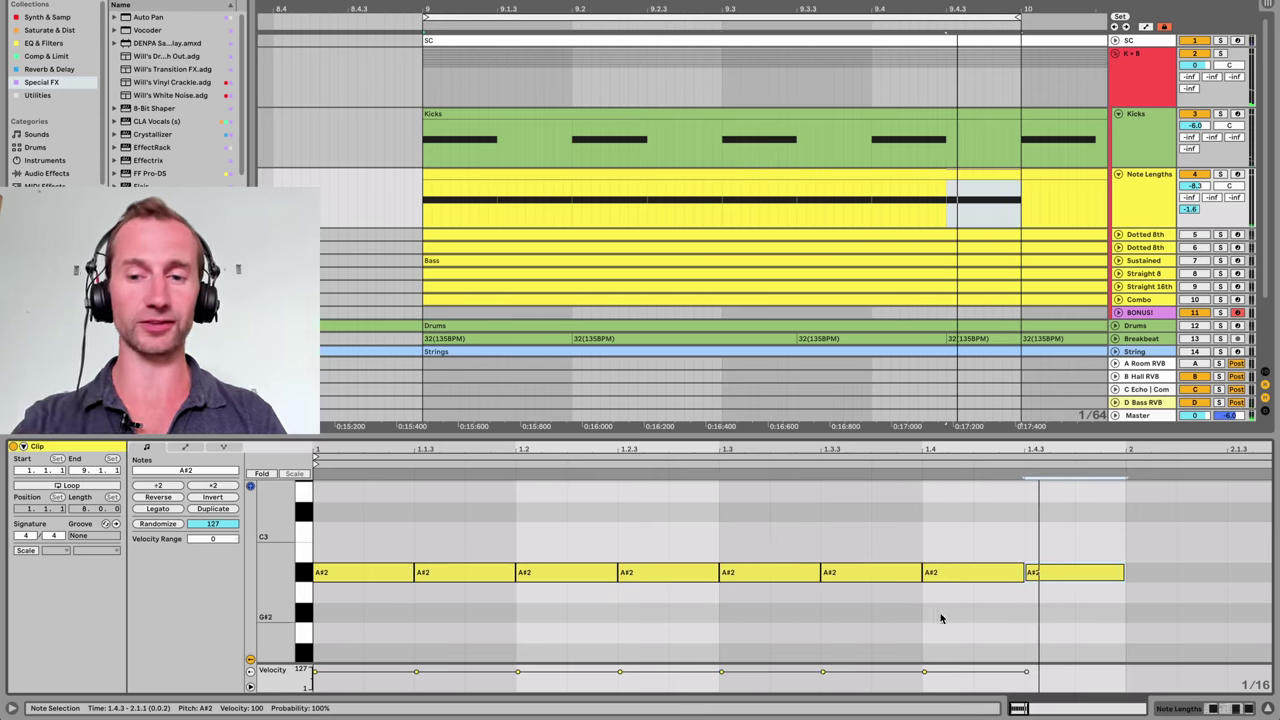
{"action": "left_click_drag", "start_coordinate": [1091, 606], "coordinate": [464, 572]}
{"action": "key", "text": "Delete"}
{"action": "key", "text": "space"}
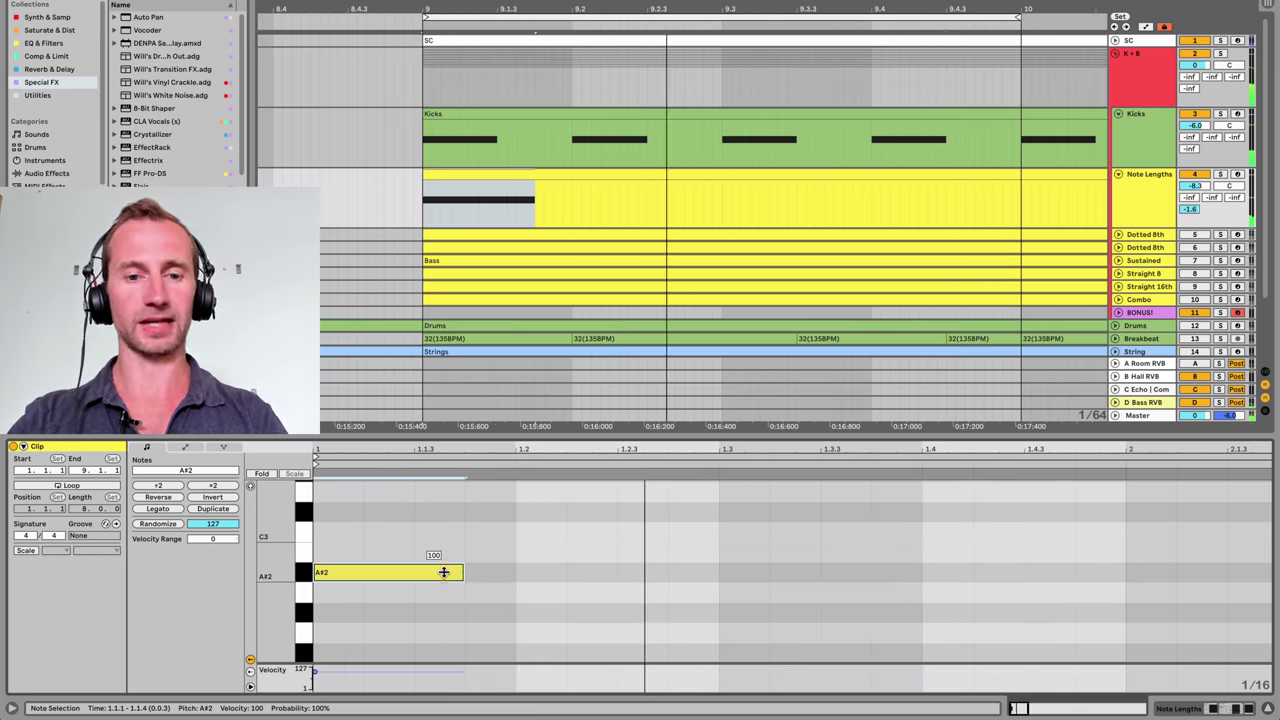
{"action": "key", "text": "ctrl+d"}
{"action": "key", "text": "ctrl+d"}
{"action": "key", "text": "ctrl+d"}
{"action": "key", "text": "ctrl+d"}
{"action": "key", "text": "ctrl+d"}
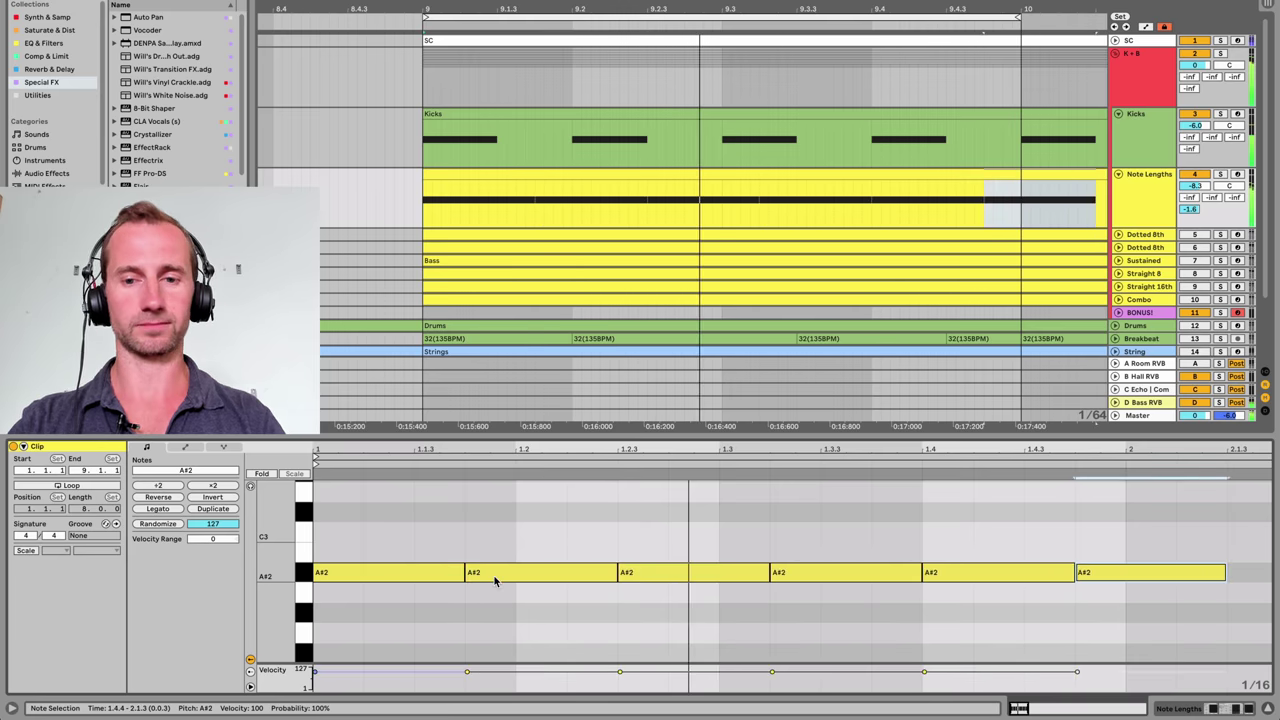
{"action": "left_click", "coordinate": [1118, 612]}
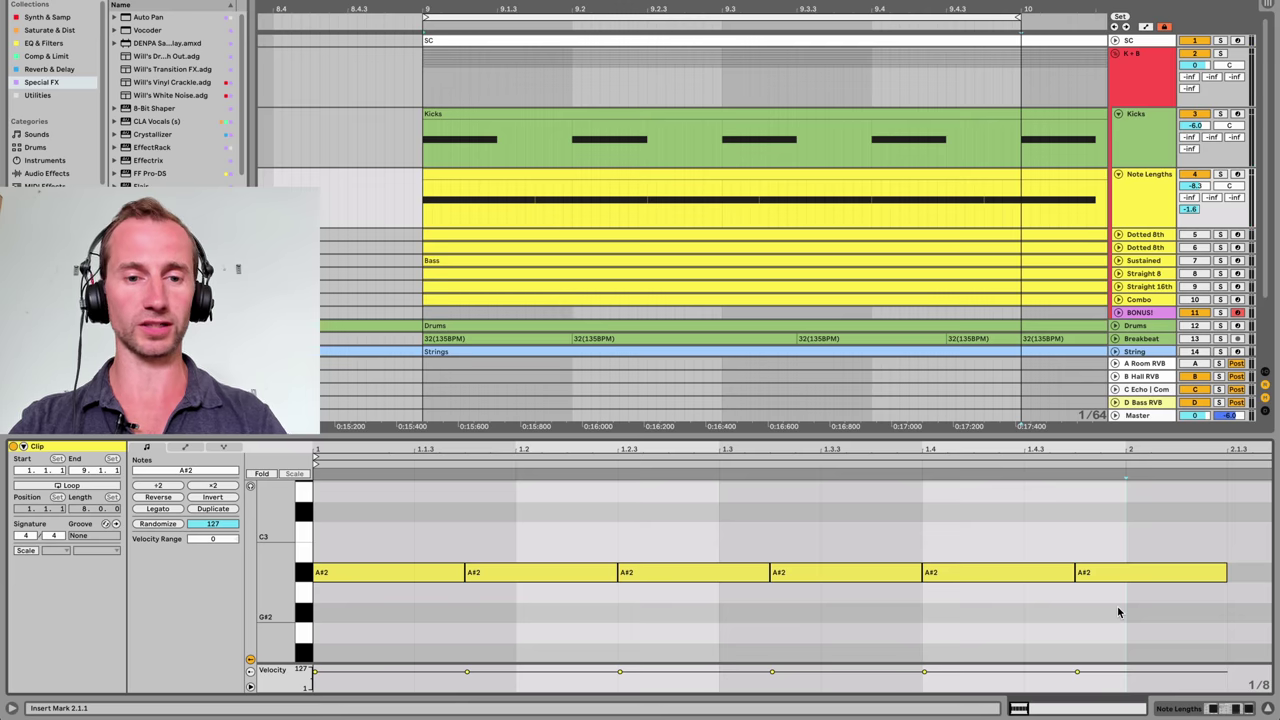
Replace the dotted eighths with three dotted-quarter A#2 notes and play the result
{"action": "left_click_drag", "start_coordinate": [1118, 612], "coordinate": [537, 546]}
{"action": "key", "text": "Delete"}
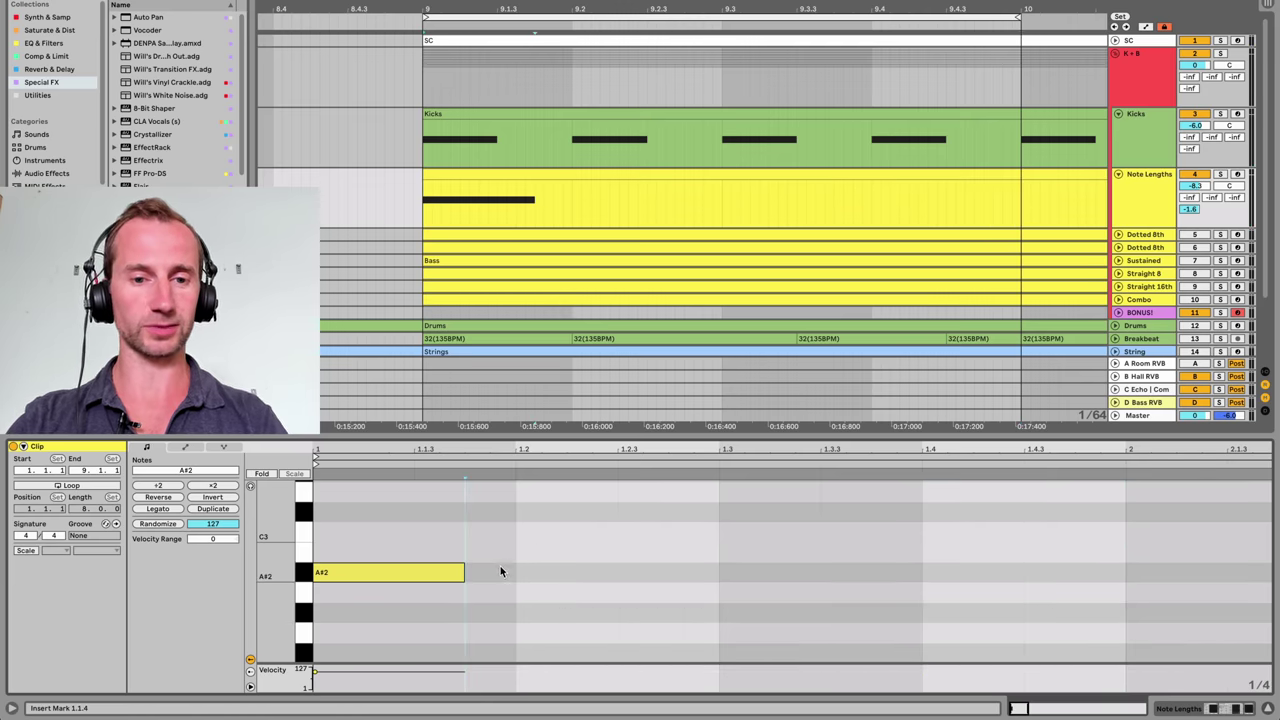
{"action": "left_click", "coordinate": [462, 576]}
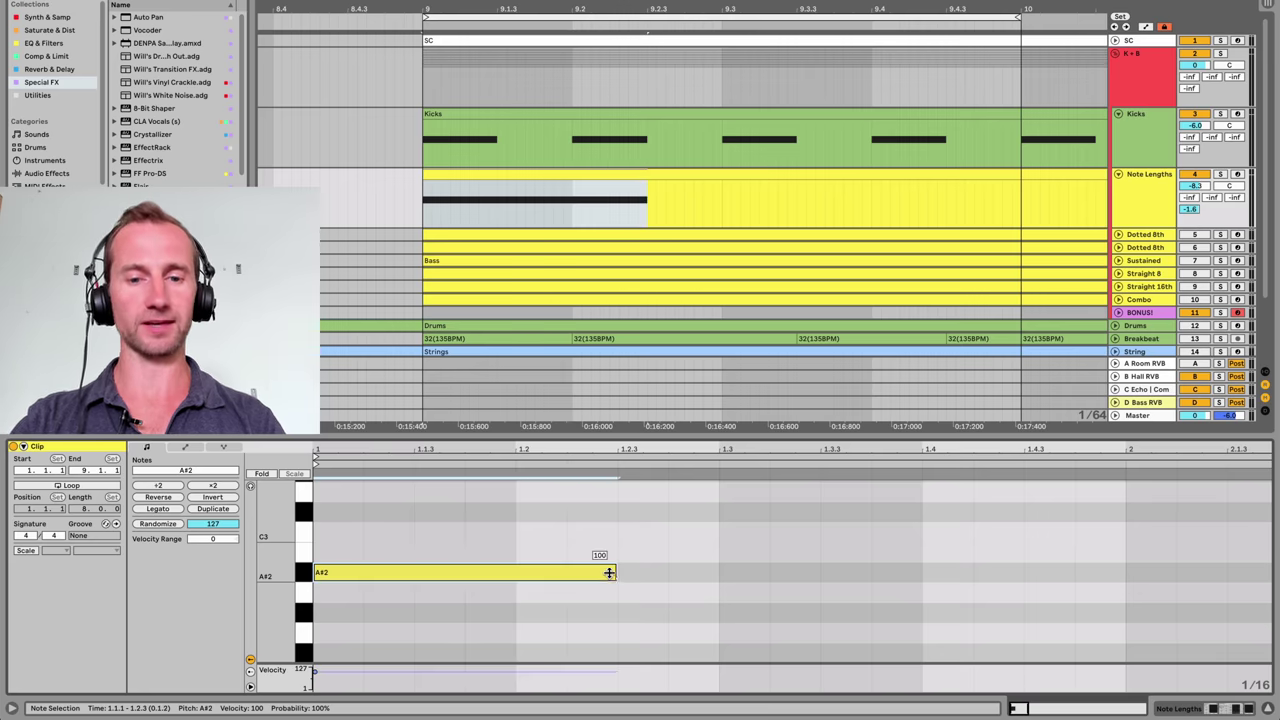
{"action": "key", "text": "ctrl+d"}
{"action": "key", "text": "ctrl+d"}
{"action": "key", "text": "space"}
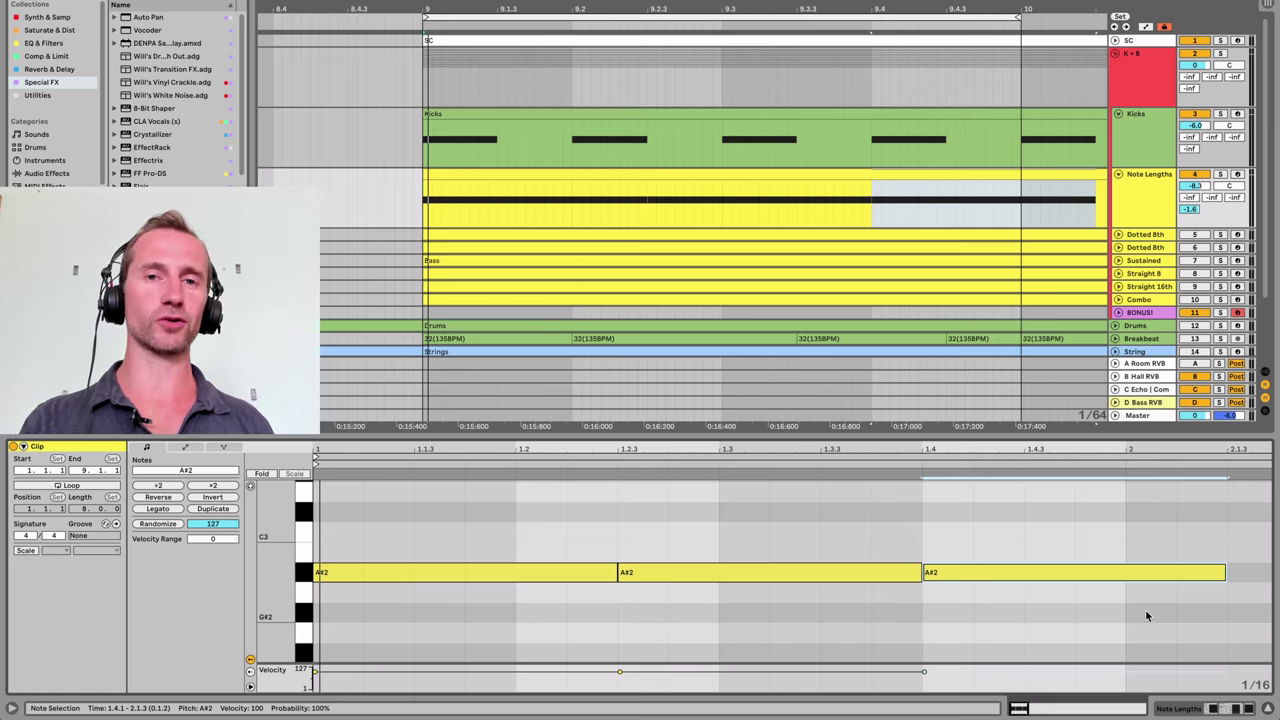
{"action": "left_click", "coordinate": [1137, 178]}
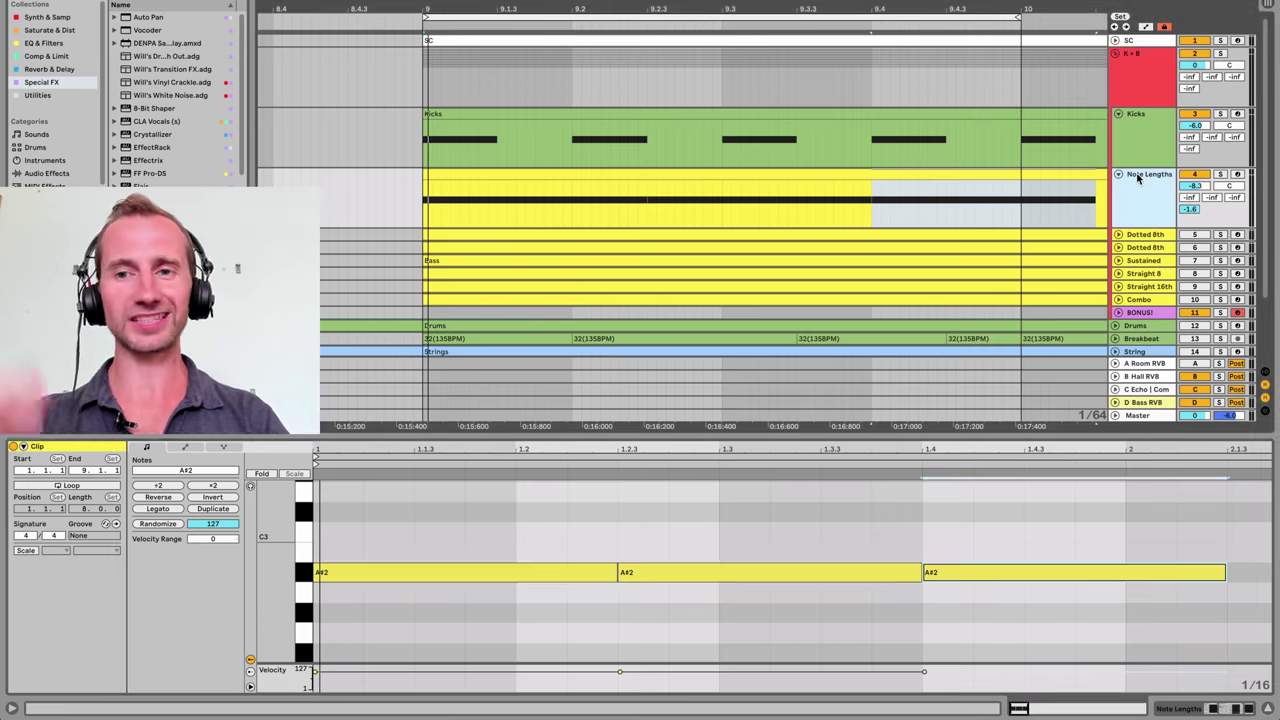
Delete the Note Lengths track, unfold the Dotted 8th track, and start playback
{"action": "key", "text": "Delete"}
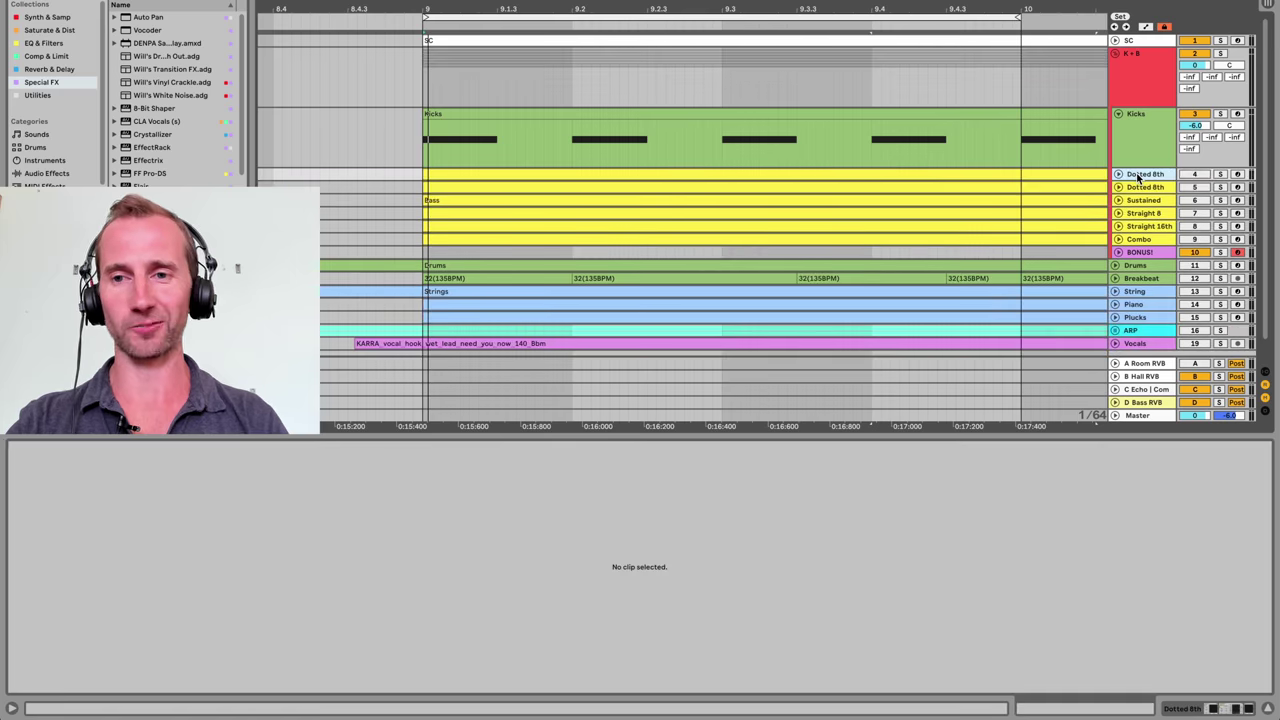
{"action": "left_click", "coordinate": [1118, 174]}
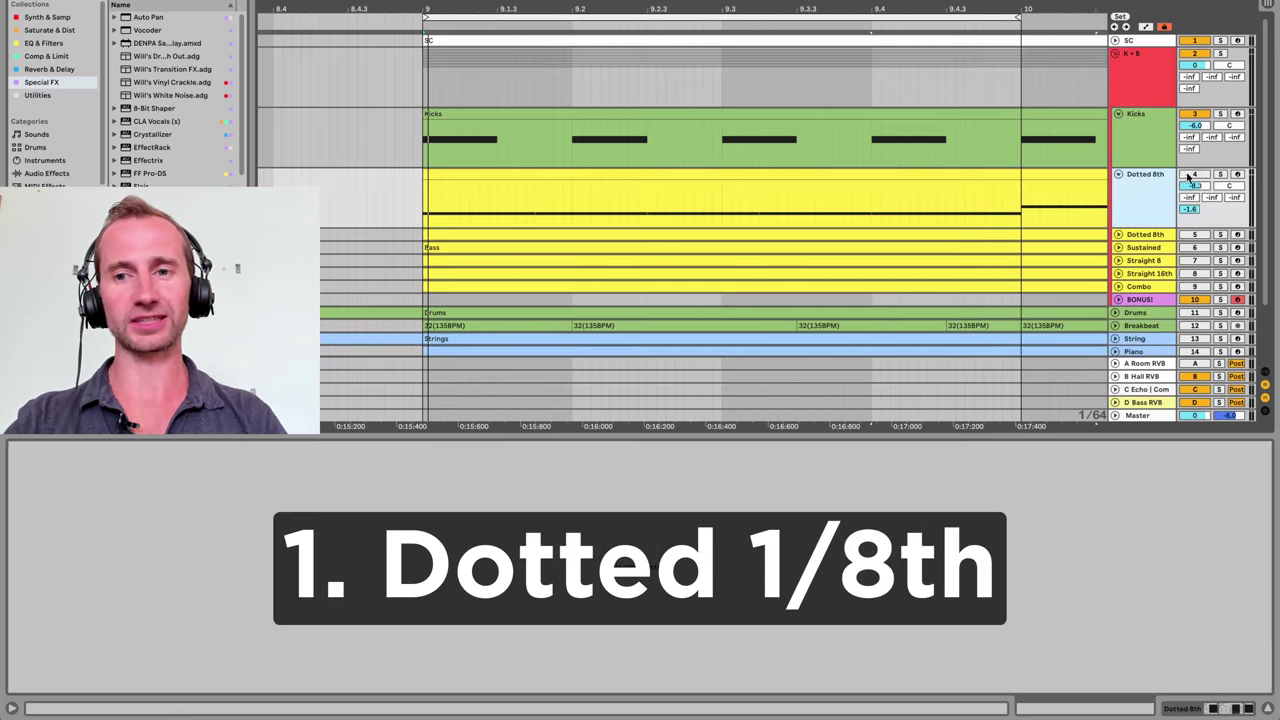
{"action": "left_click_drag", "start_coordinate": [788, 16], "coordinate": [788, 7]}
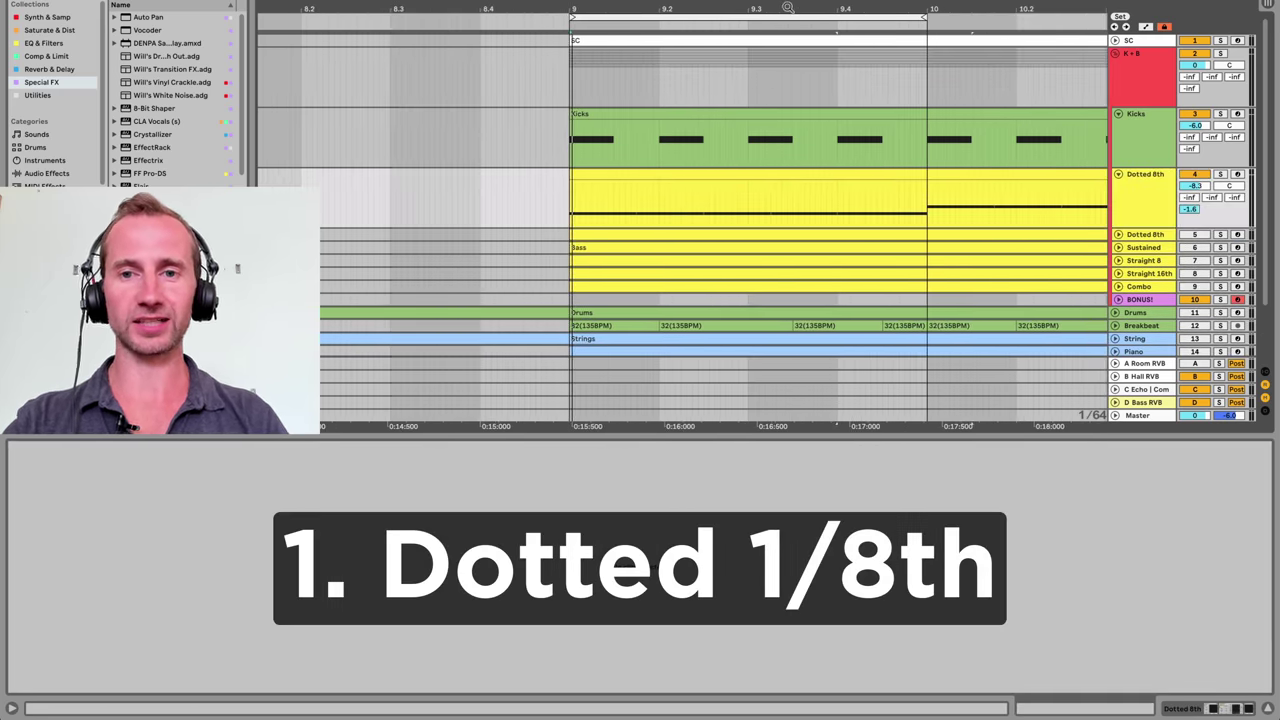
{"action": "key", "text": "space"}
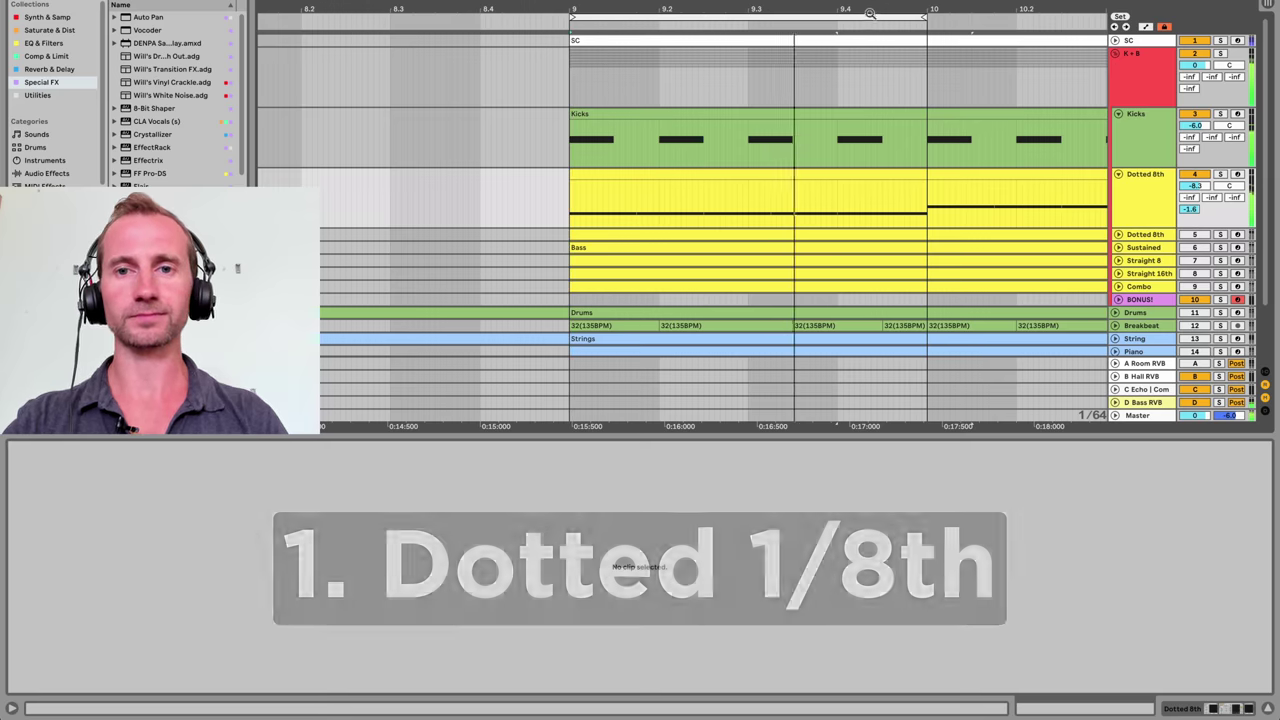
Zoom and shift the arrangement to frame the Dotted 8th section around bars 9–13
{"action": "left_click_drag", "start_coordinate": [620, 14], "coordinate": [814, 44]}
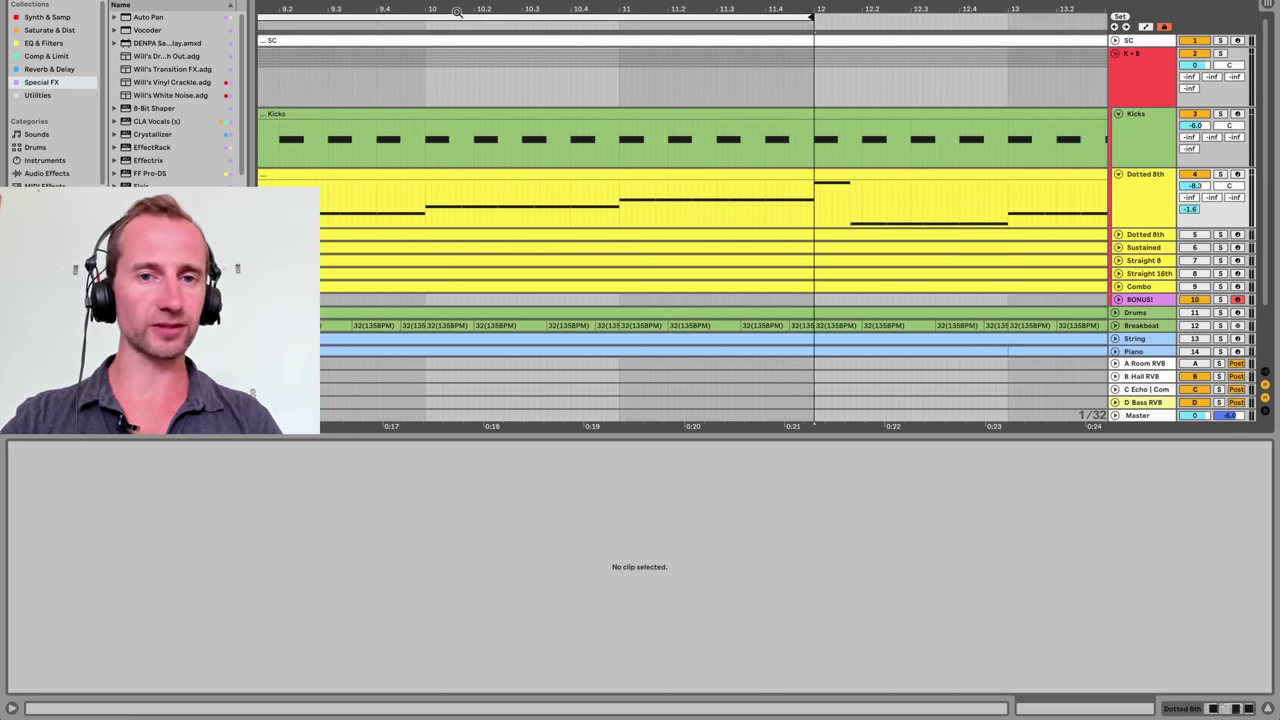
{"action": "left_click_drag", "start_coordinate": [457, 14], "coordinate": [572, 8]}
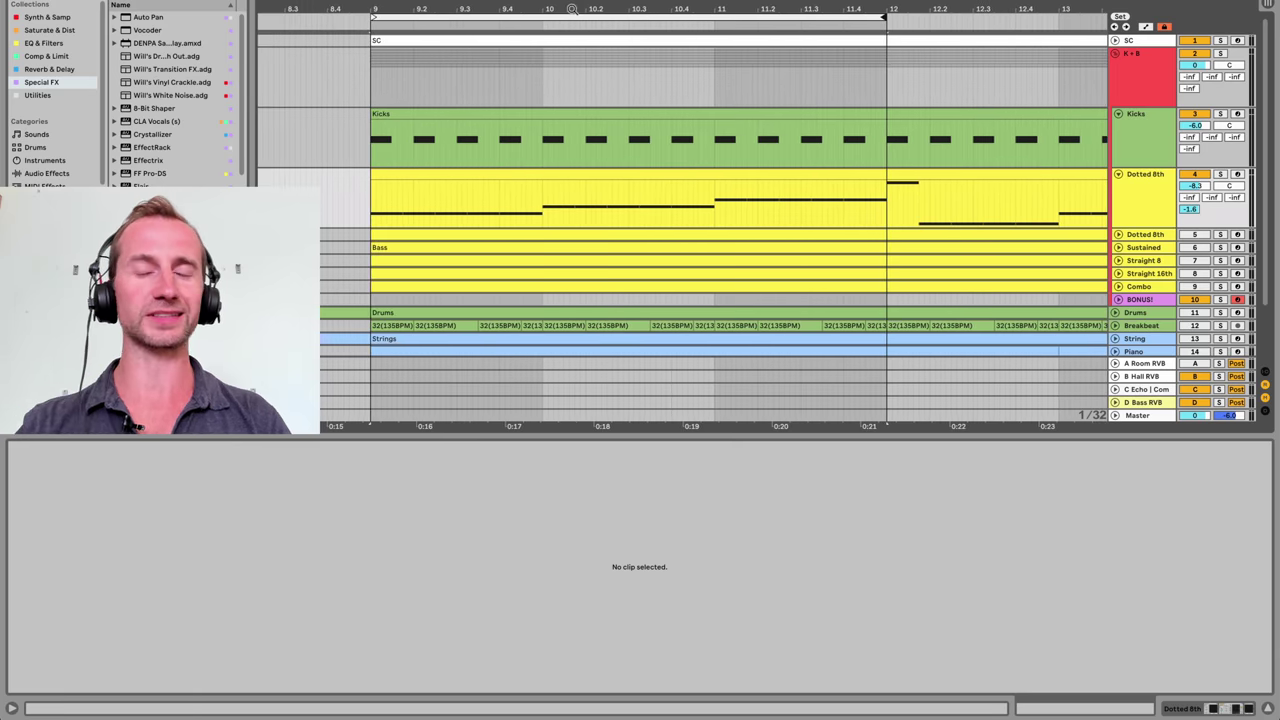
{"action": "left_click_drag", "start_coordinate": [877, 10], "coordinate": [1035, 16]}
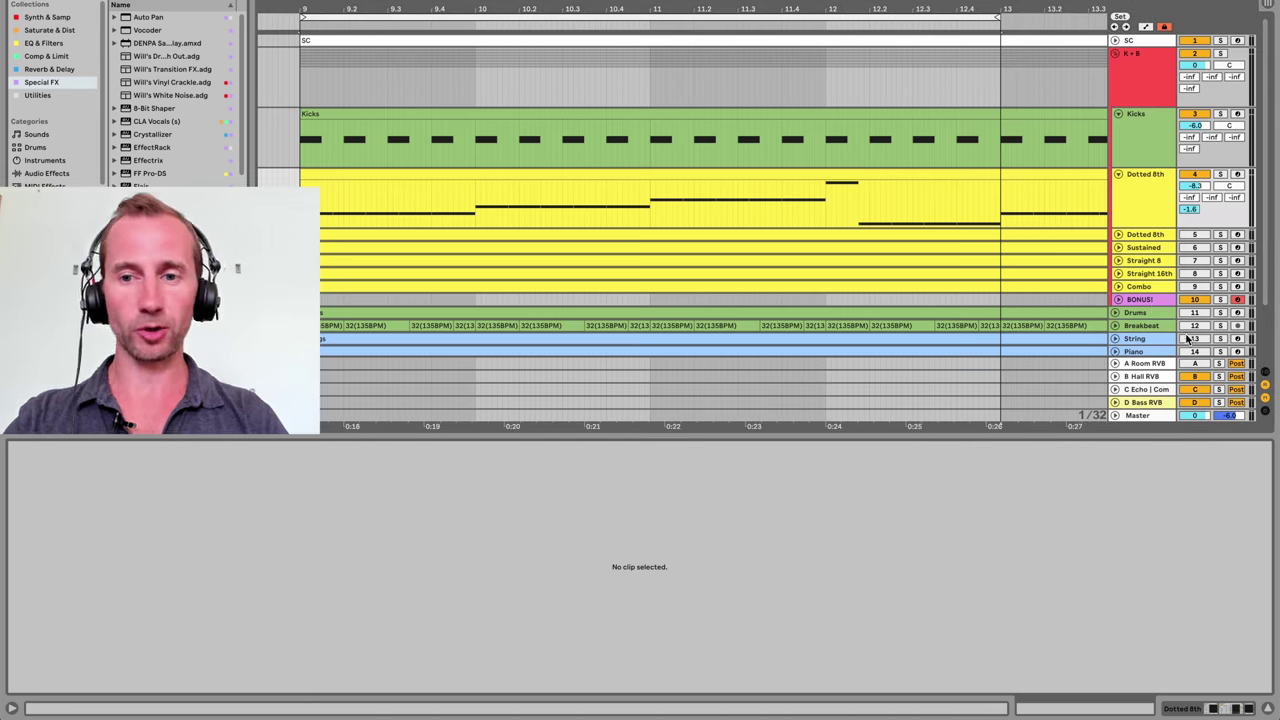
{"action": "scroll", "coordinate": [1188, 338], "scroll_direction": "down", "scroll_amount": 3}
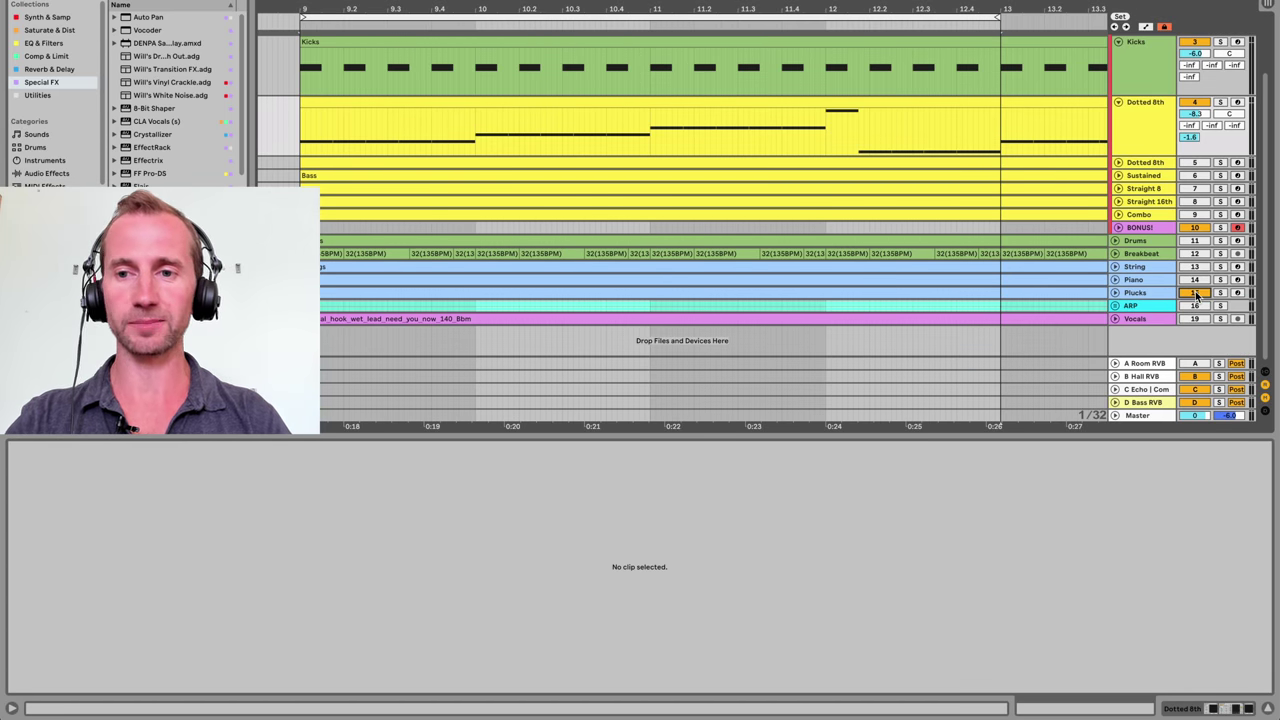
{"action": "scroll", "coordinate": [801, 208], "scroll_direction": "up", "scroll_amount": 3}
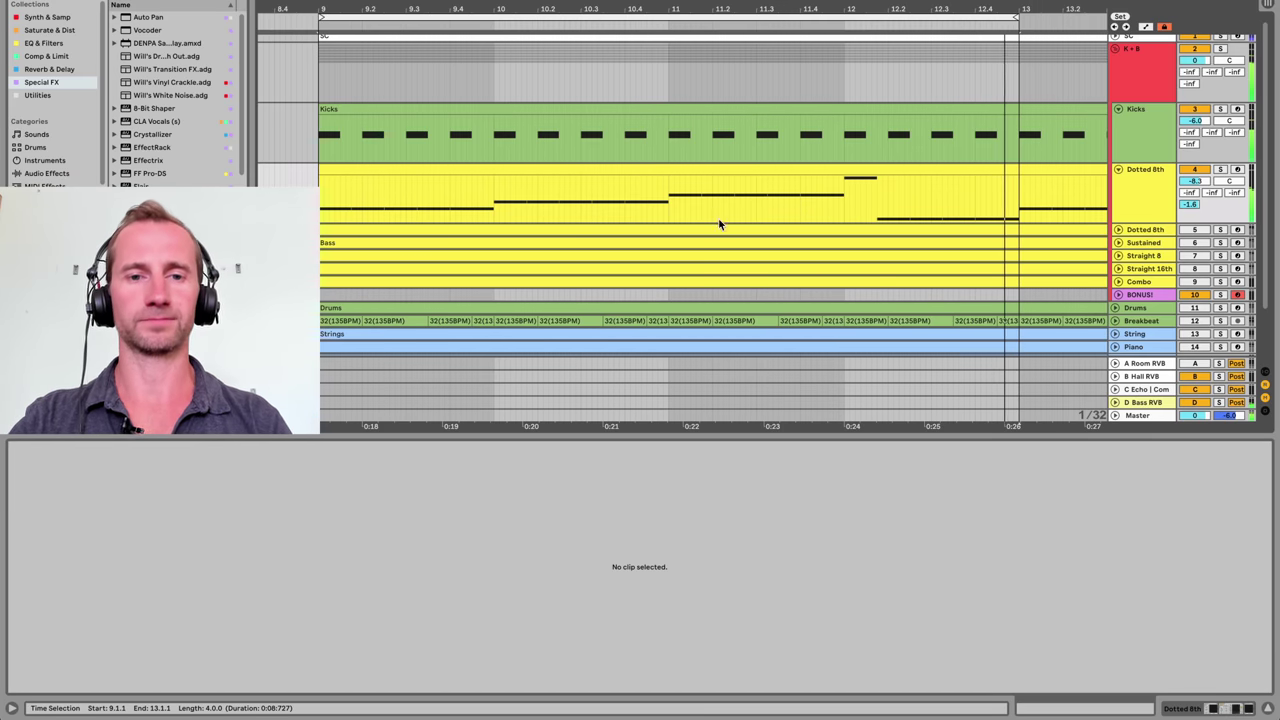
Open the Dotted 8th clip's notes in an enlarged editor, solo the track and play it
{"action": "left_click", "coordinate": [420, 172]}
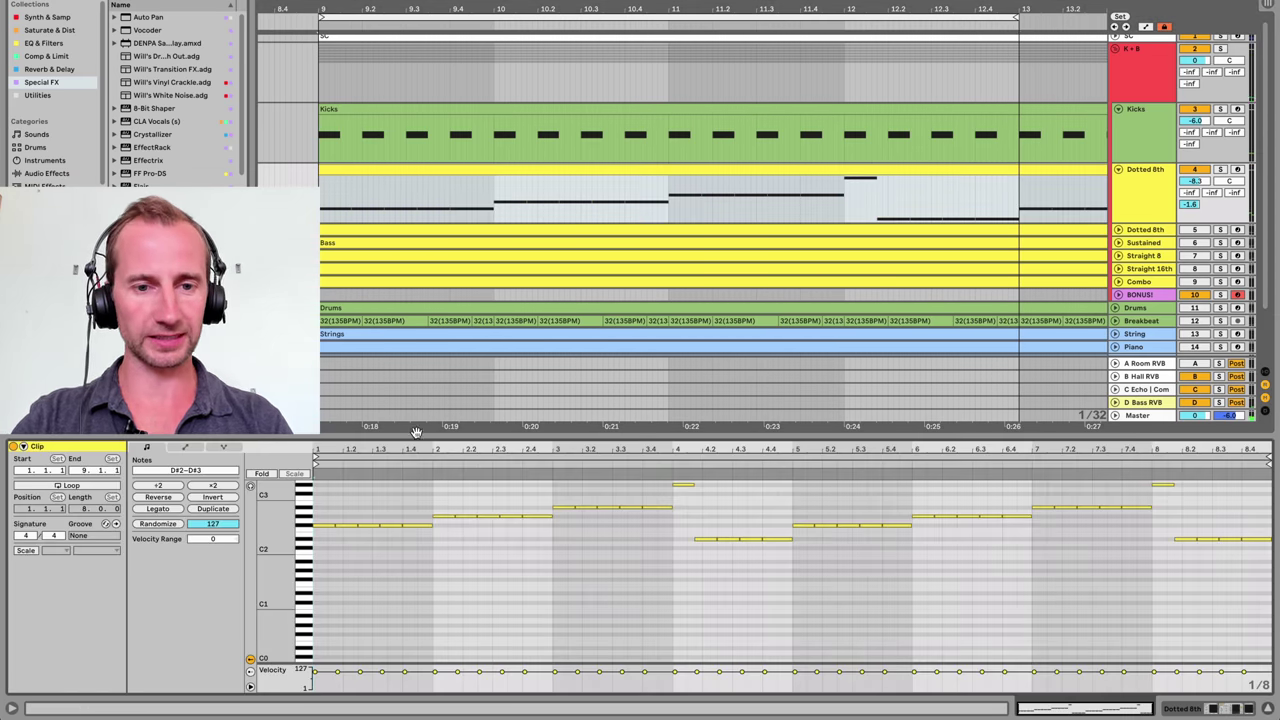
{"action": "left_click_drag", "start_coordinate": [414, 428], "coordinate": [357, 312]}
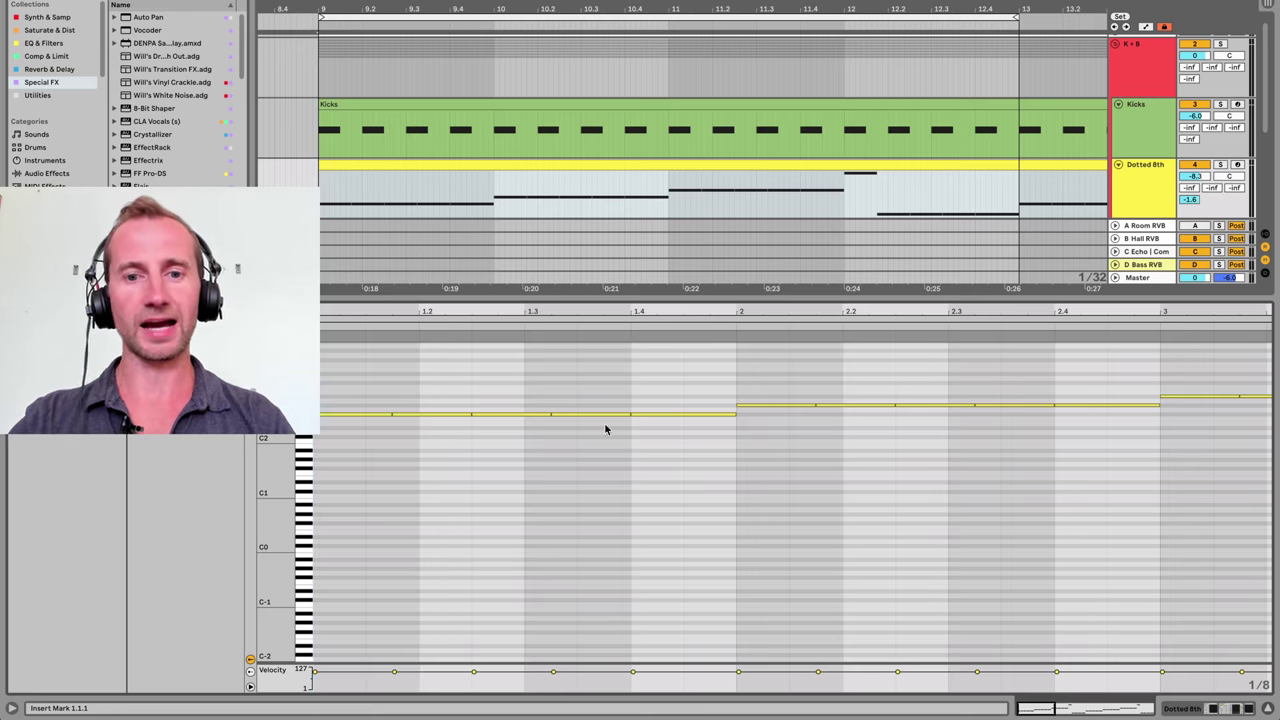
{"action": "left_click", "coordinate": [1219, 165]}
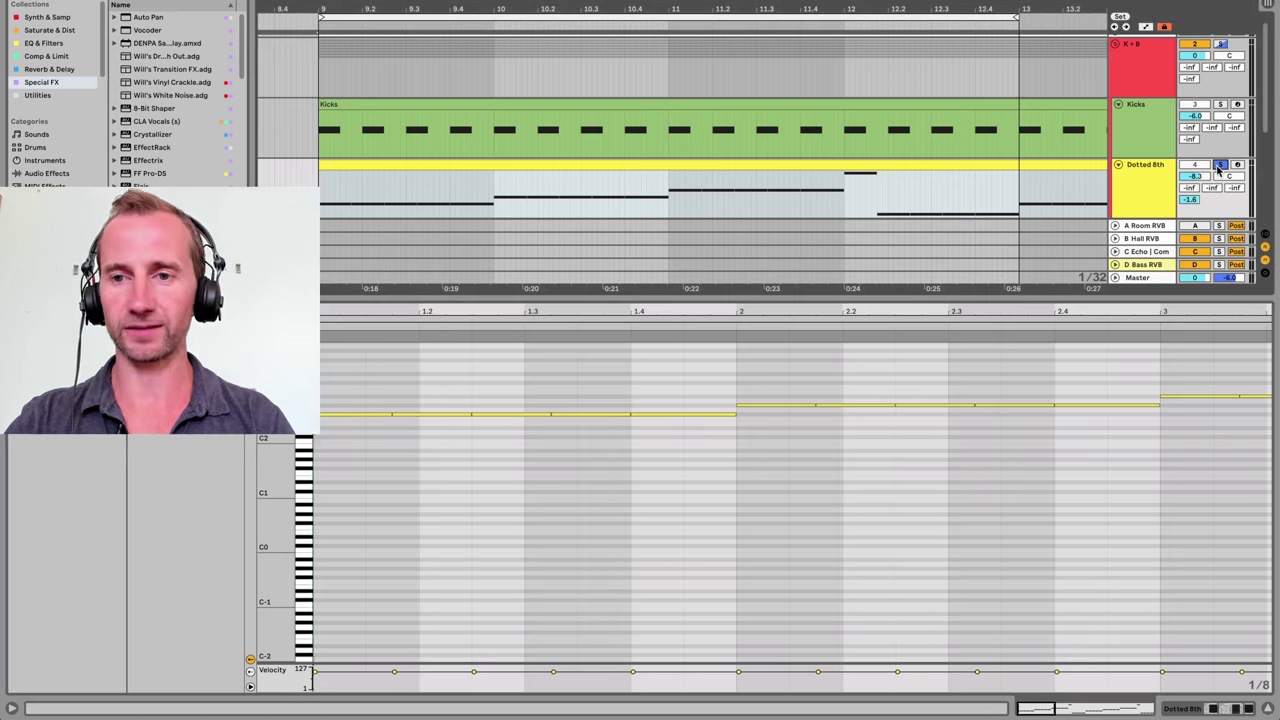
{"action": "key", "text": "space"}
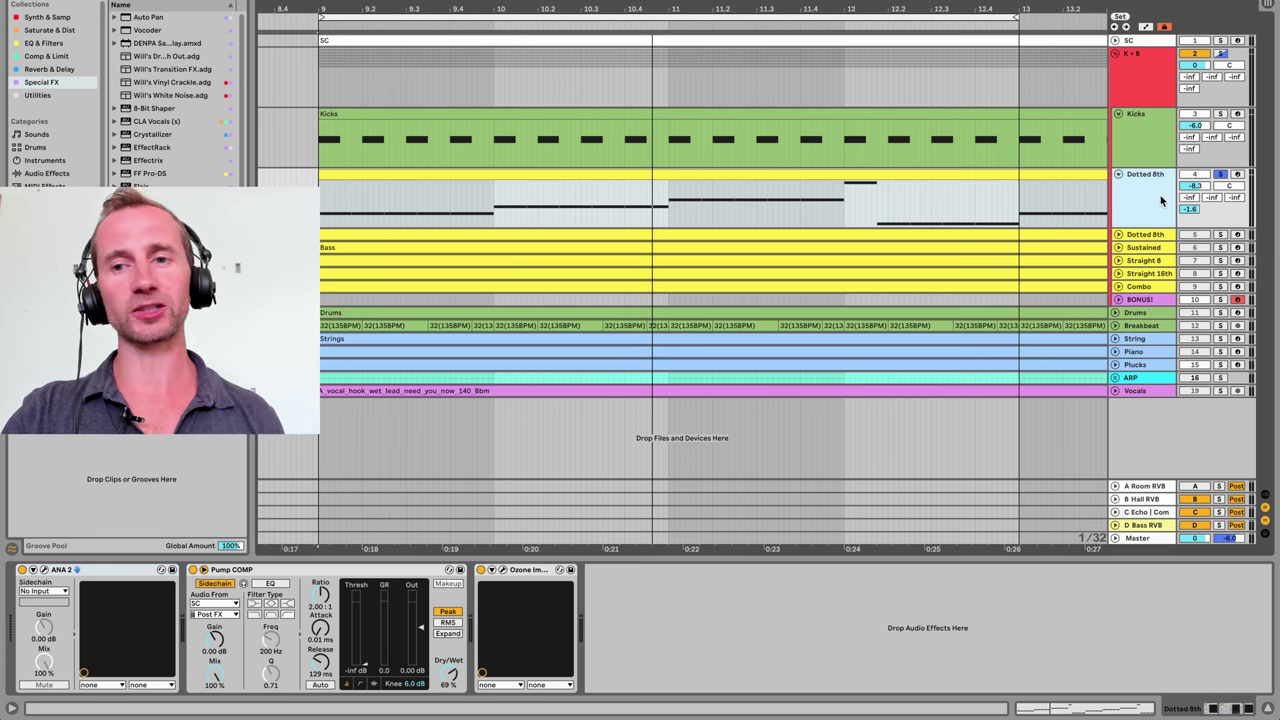
Unsolo Dotted 8th, then solo and play the Sustained bass clip, viewing bars 9–15
{"action": "left_click", "coordinate": [1219, 175]}
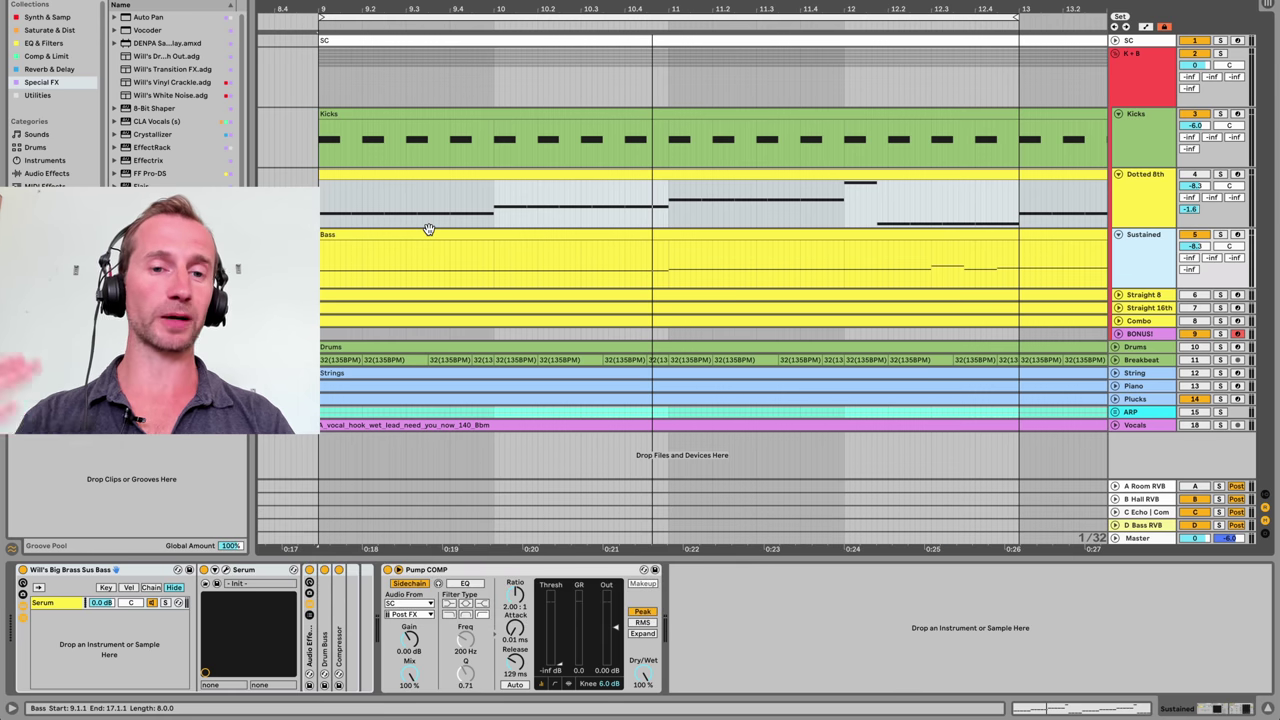
{"action": "left_click", "coordinate": [322, 275]}
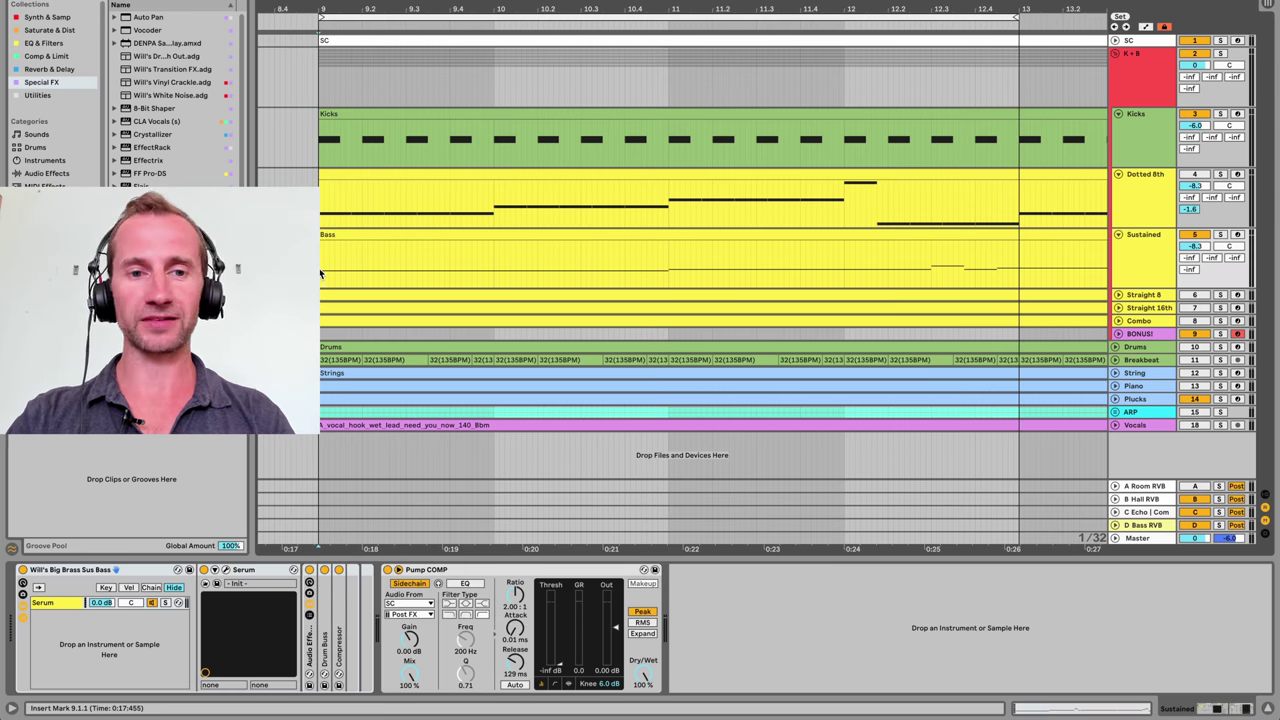
{"action": "left_click", "coordinate": [1222, 238]}
{"action": "key", "text": "space"}
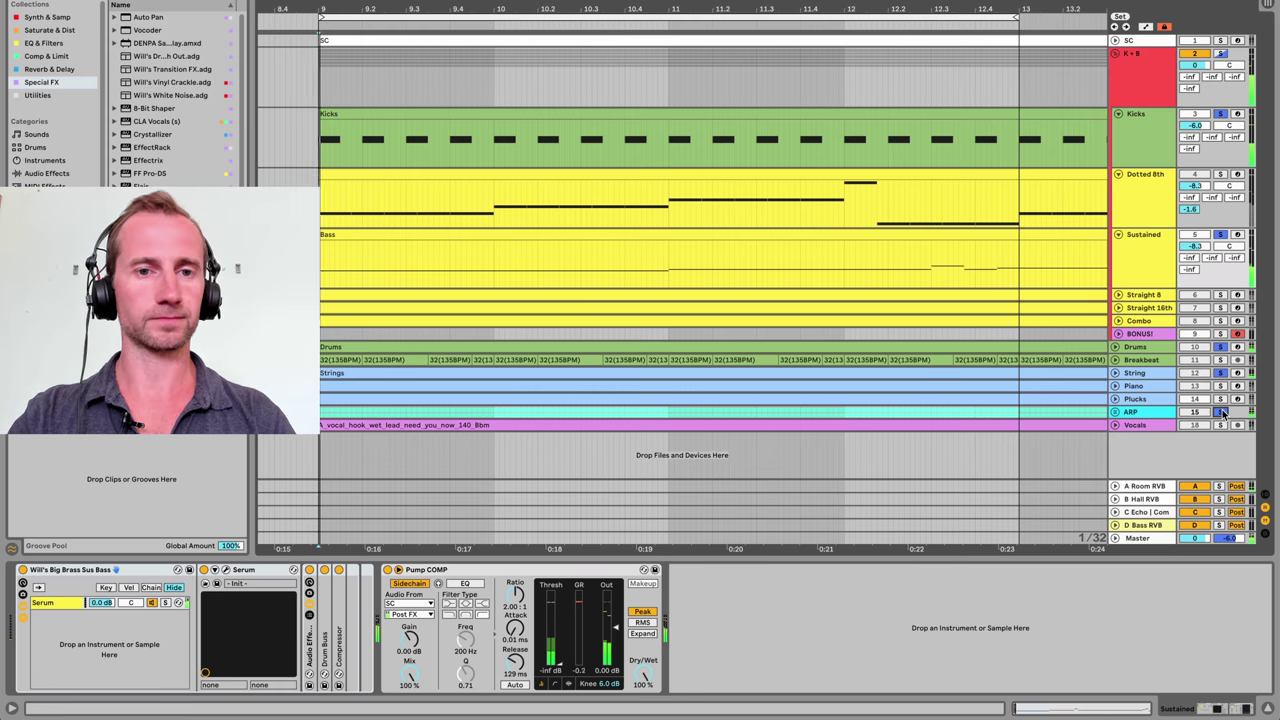
{"action": "mouse_move", "coordinate": [995, 8]}
{"action": "left_mouse_down"}
{"action": "mouse_move", "coordinate": [883, 20]}
{"action": "mouse_move", "coordinate": [1012, 20]}
{"action": "left_mouse_up"}
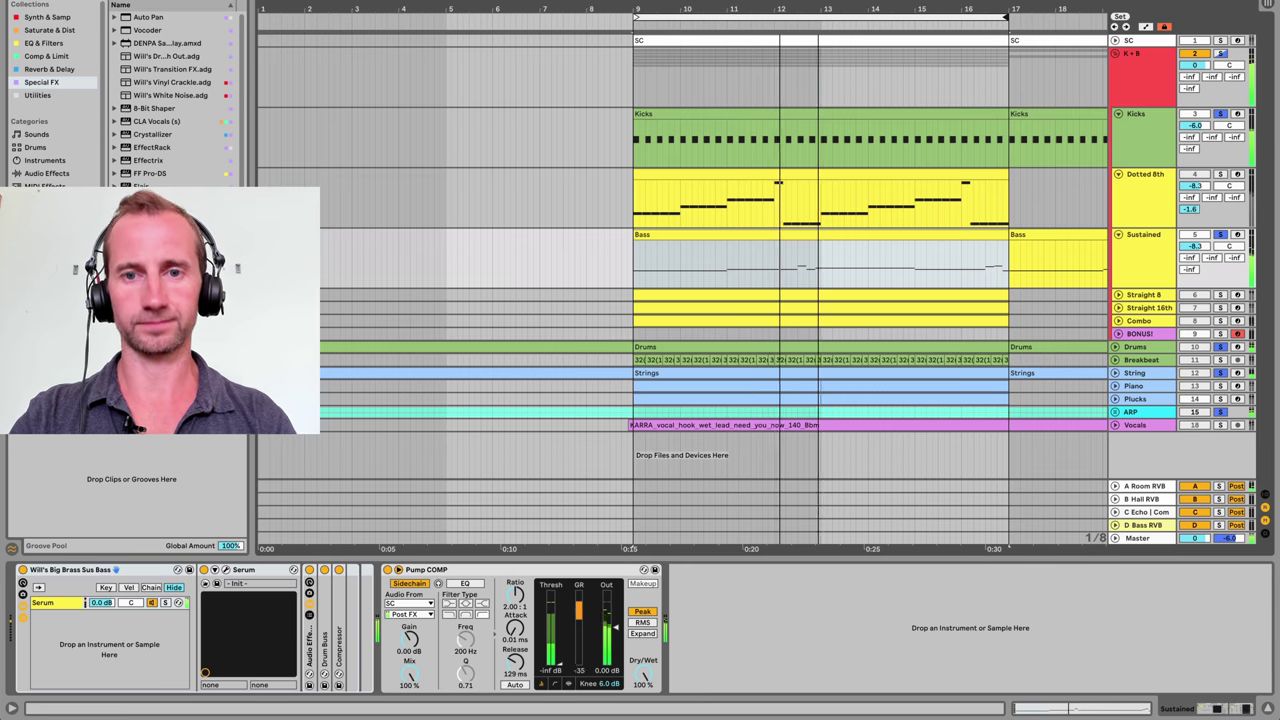
{"action": "left_click_drag", "start_coordinate": [815, 5], "coordinate": [819, 7]}
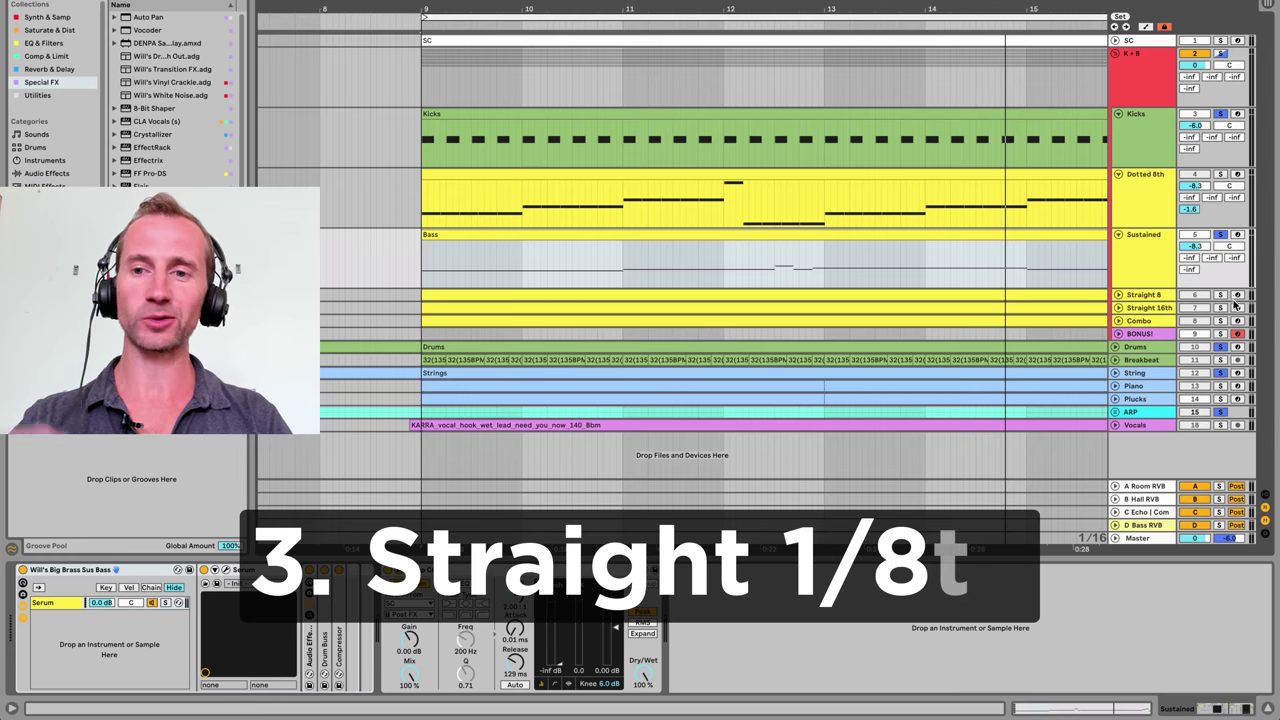
Solo the Straight 8 track and open its clip to inspect the B2 eighth notes
{"action": "left_click", "coordinate": [1222, 296]}
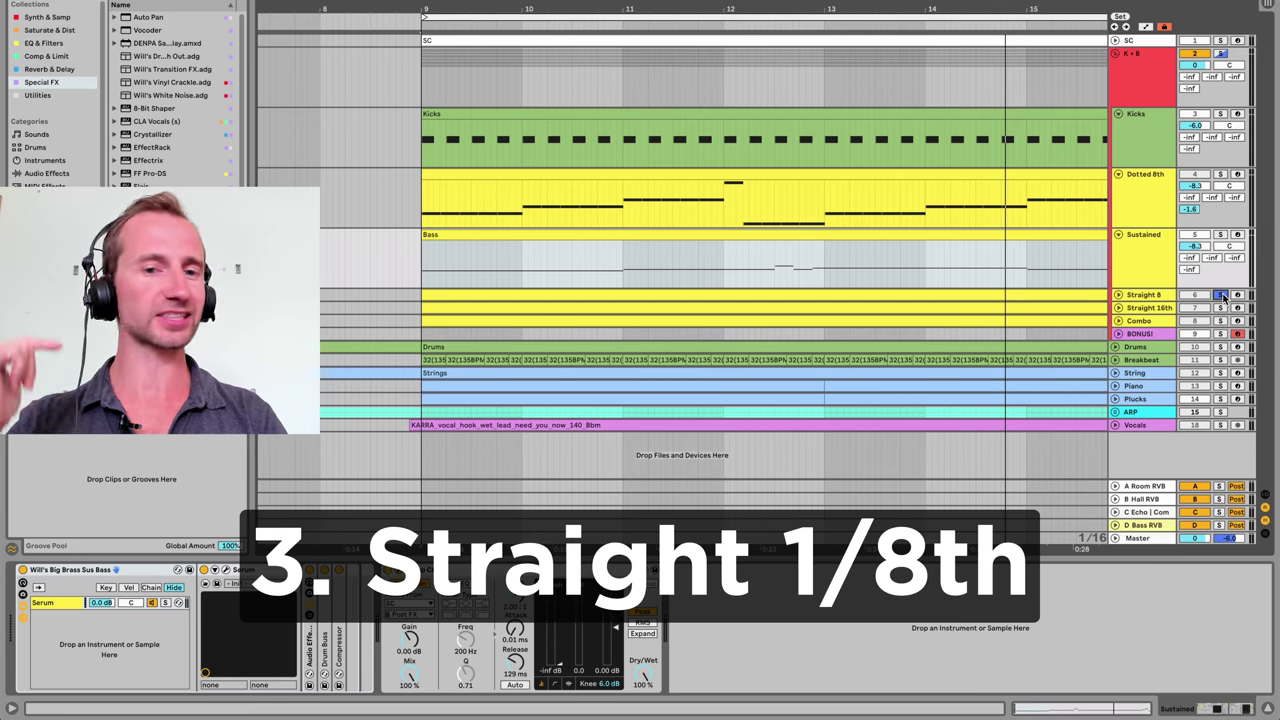
{"action": "double_click", "coordinate": [503, 291]}
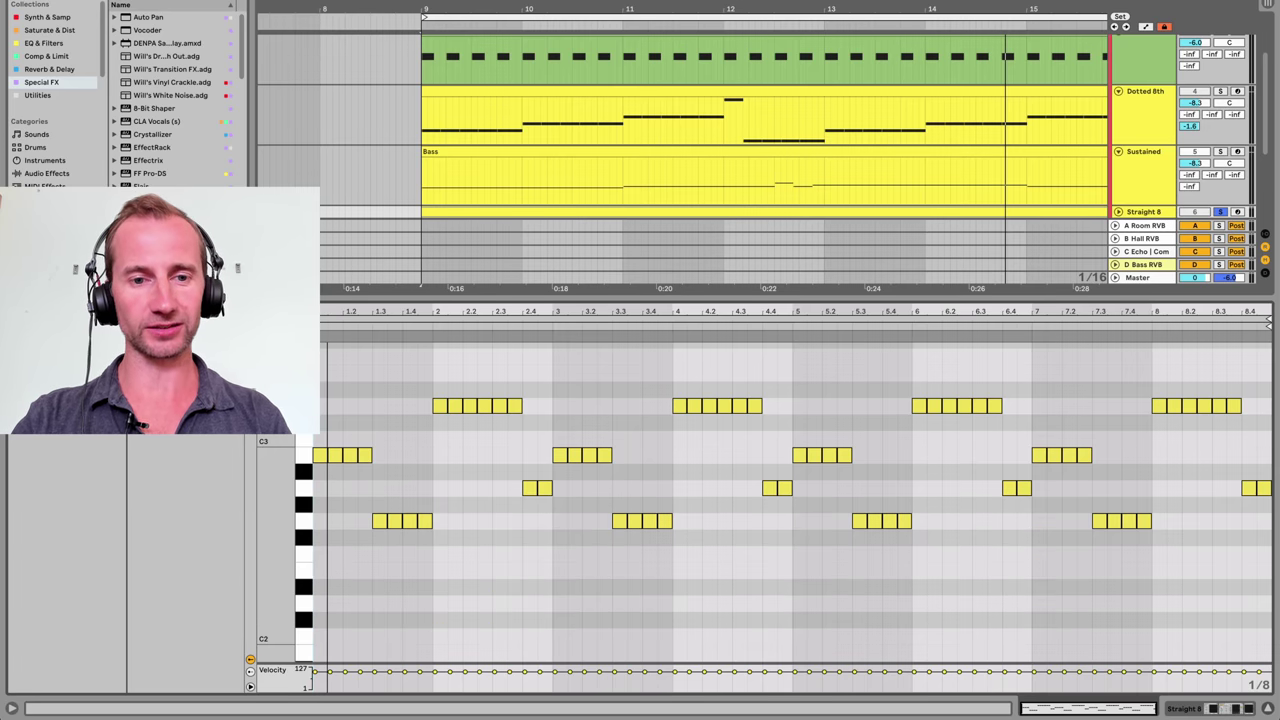
{"action": "left_click", "coordinate": [321, 456]}
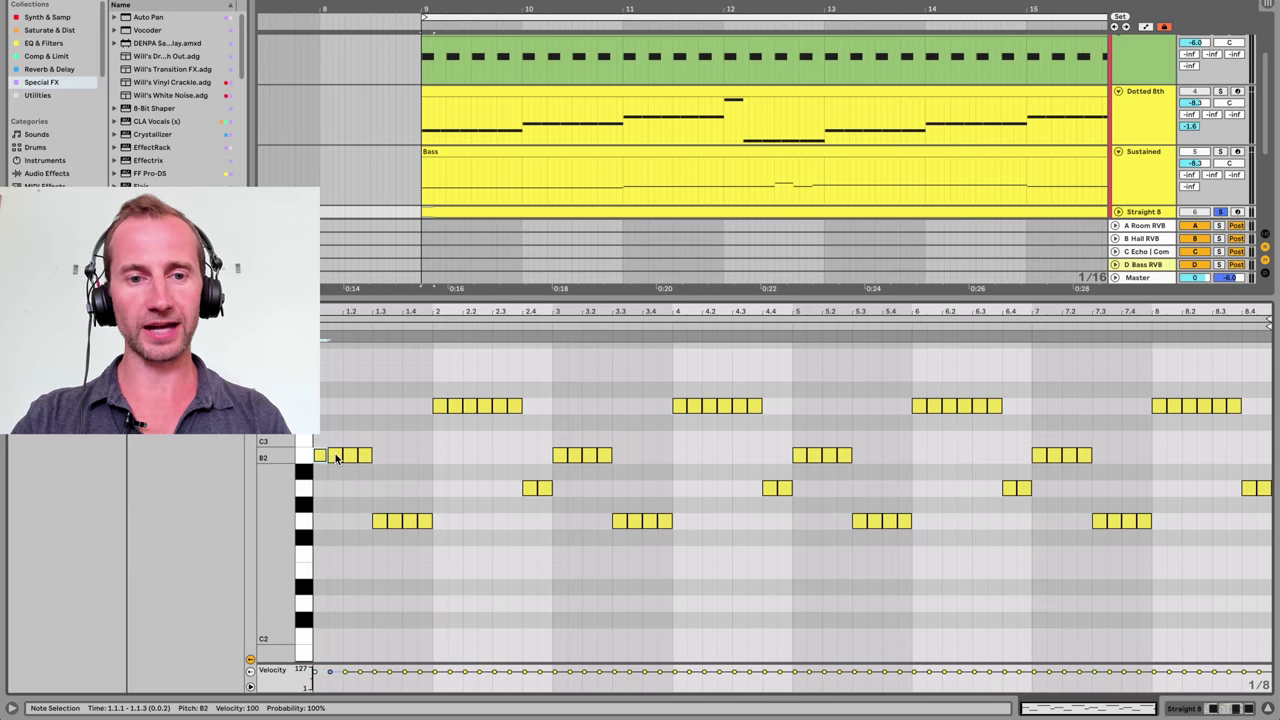
{"action": "left_click", "coordinate": [362, 456]}
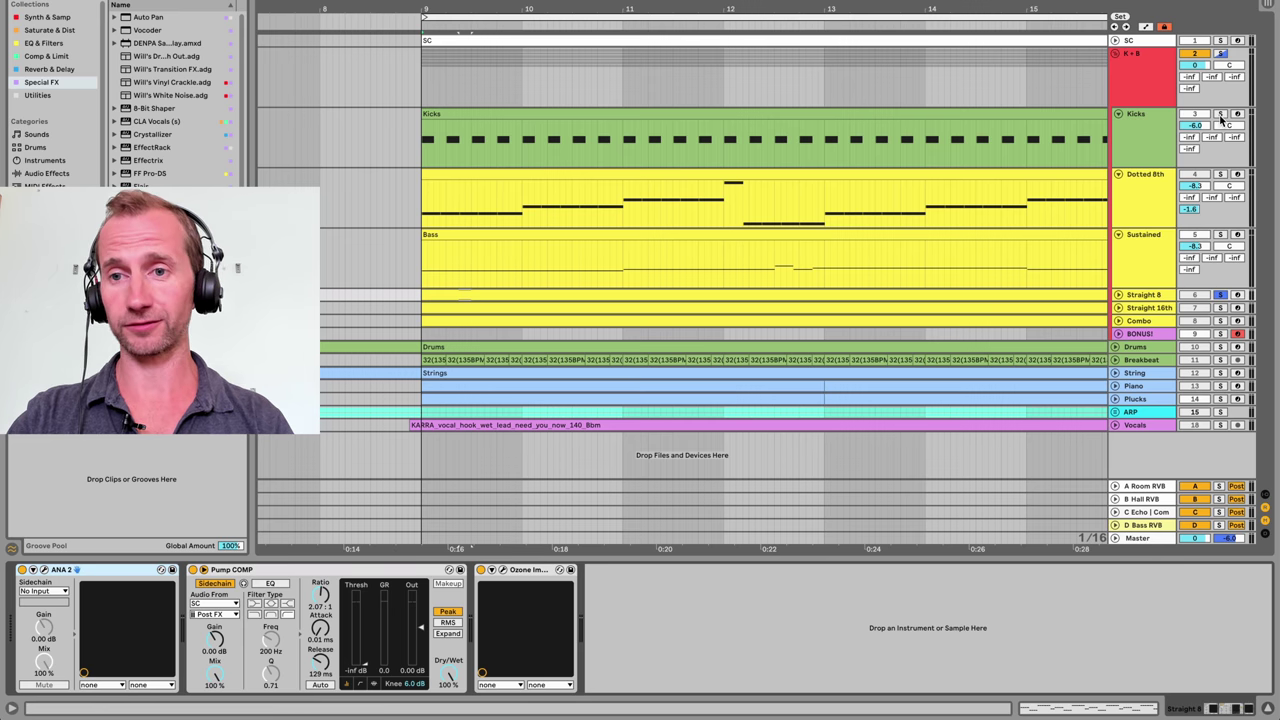
Solo K+B and Kicks, play them, and zoom into the Straight 8 notes before closing the editor
{"action": "left_click", "coordinate": [1221, 53]}
{"action": "left_click", "coordinate": [1221, 114]}
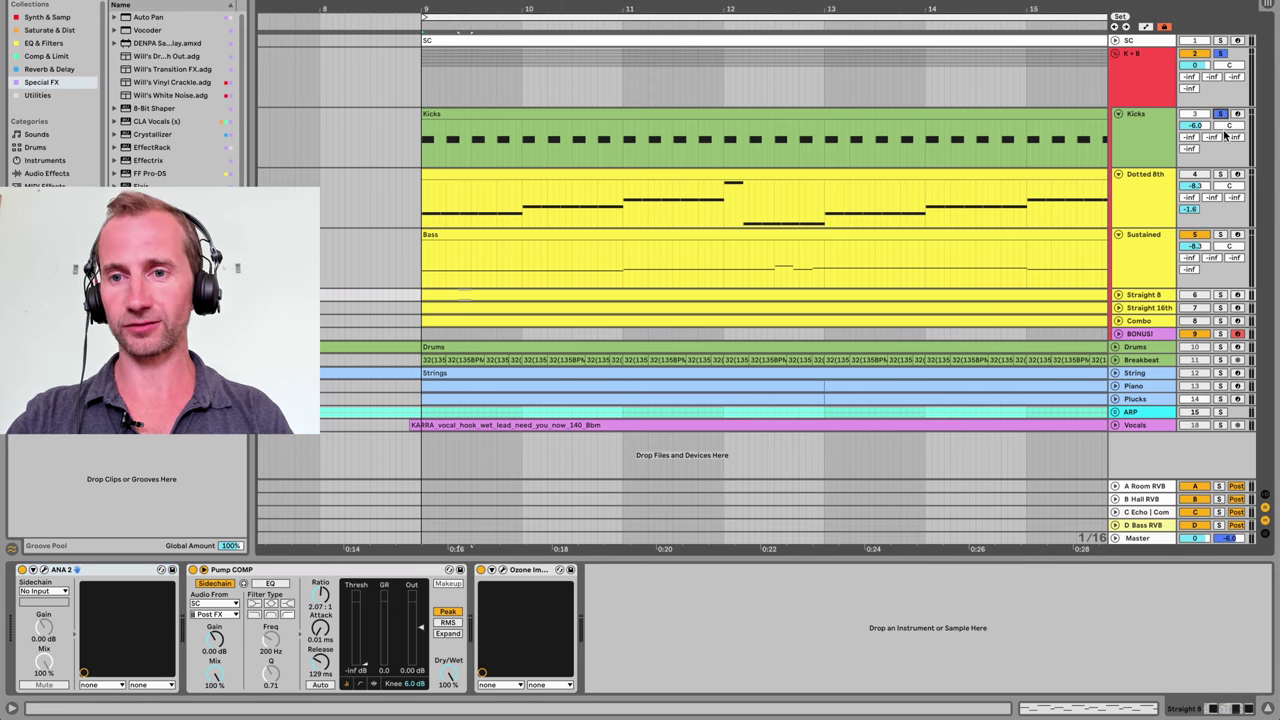
{"action": "key", "text": "space"}
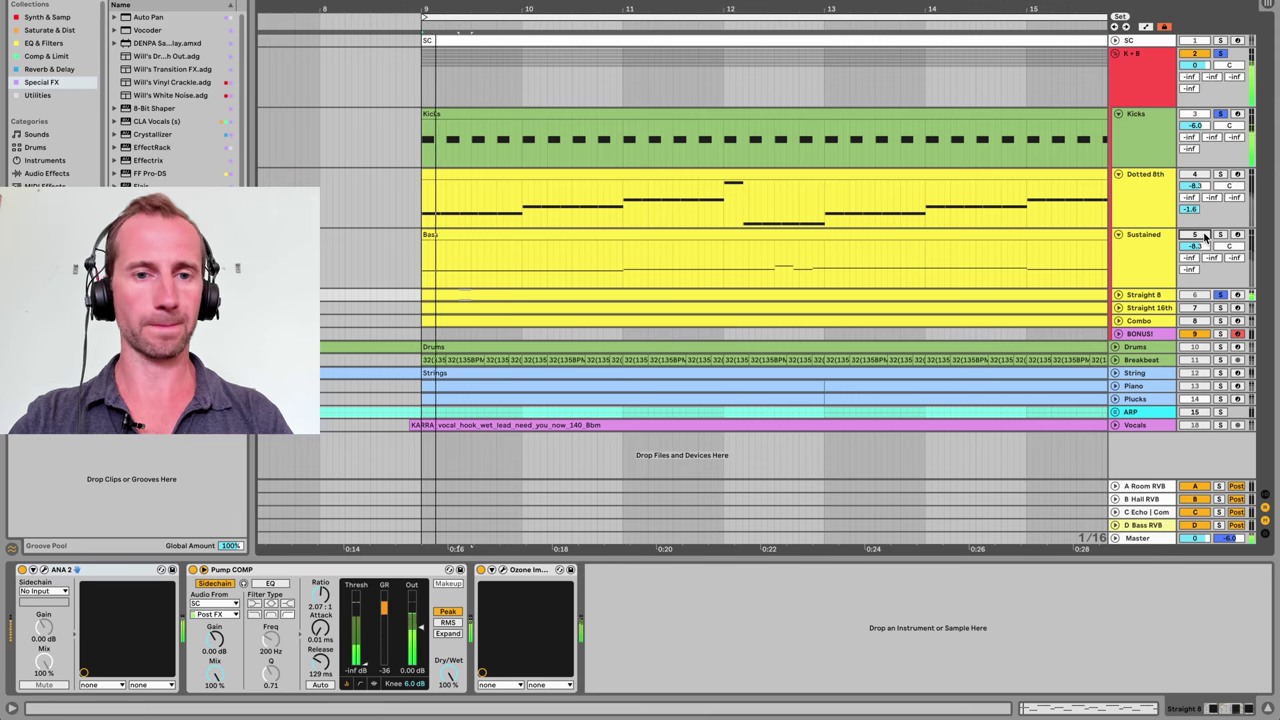
{"action": "left_click", "coordinate": [1118, 294]}
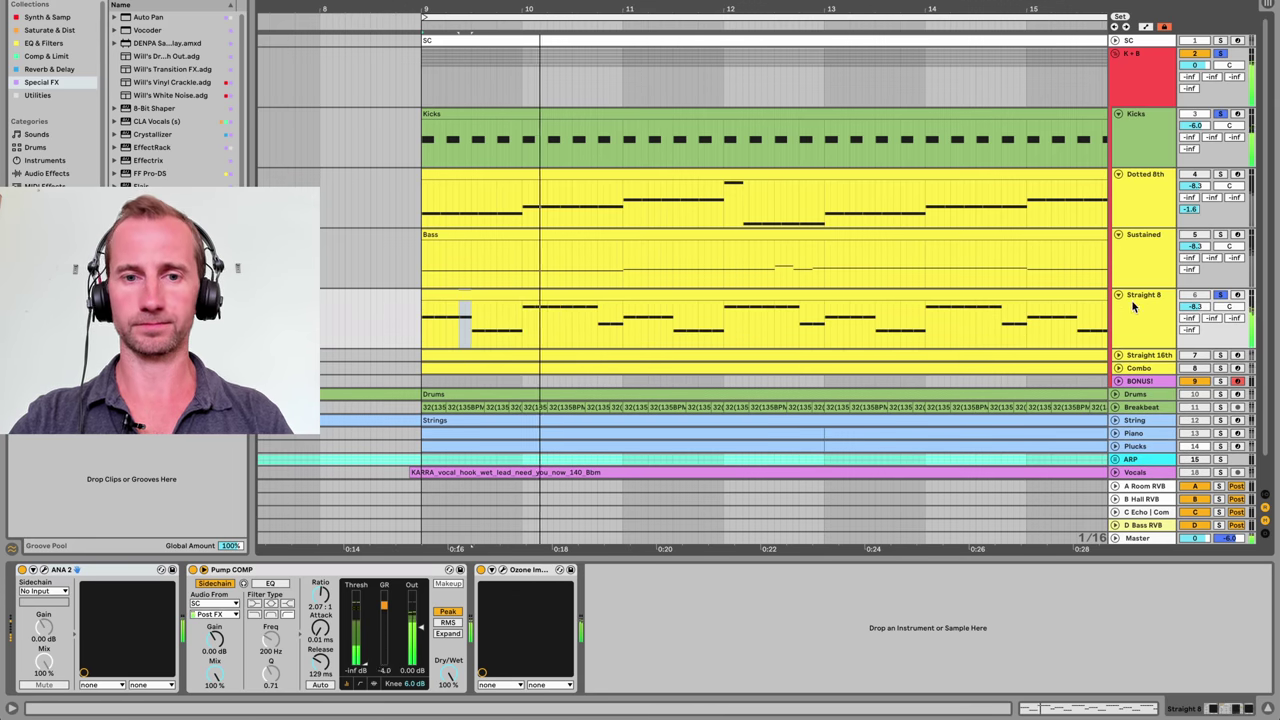
{"action": "double_click", "coordinate": [612, 294]}
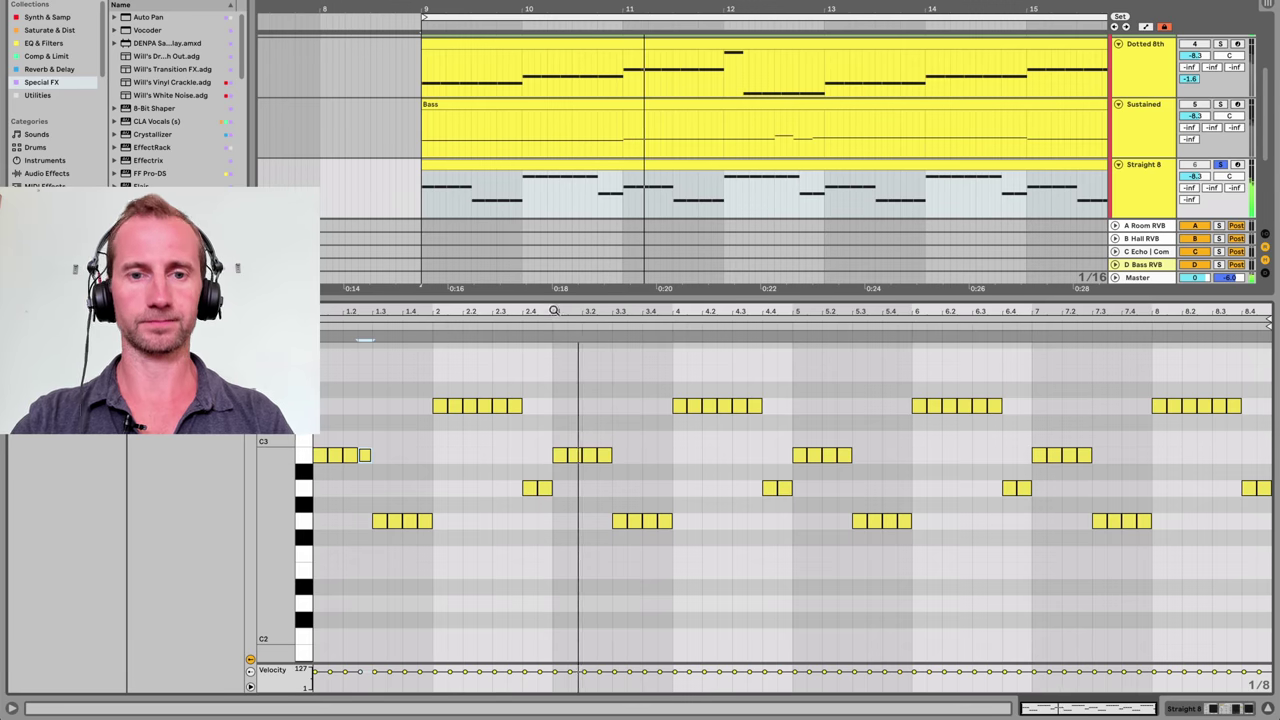
{"action": "left_click_drag", "start_coordinate": [557, 318], "coordinate": [600, 344]}
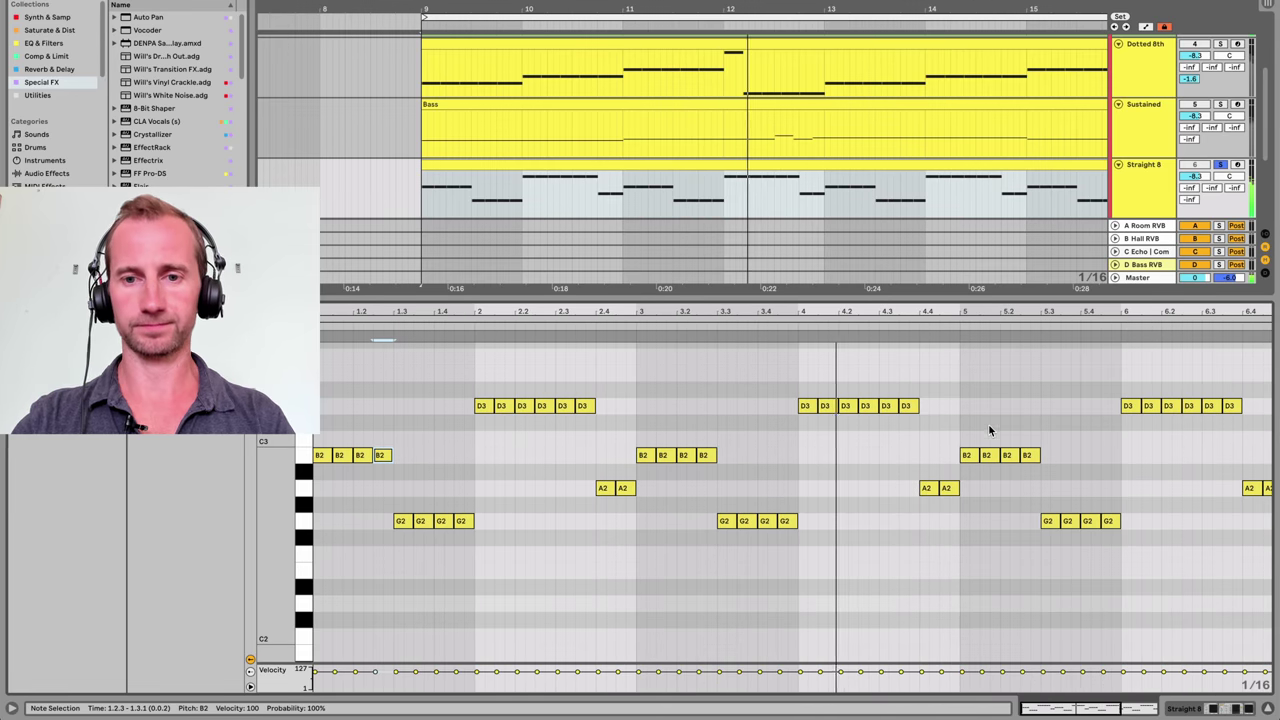
{"action": "key", "text": "shift+Tab"}
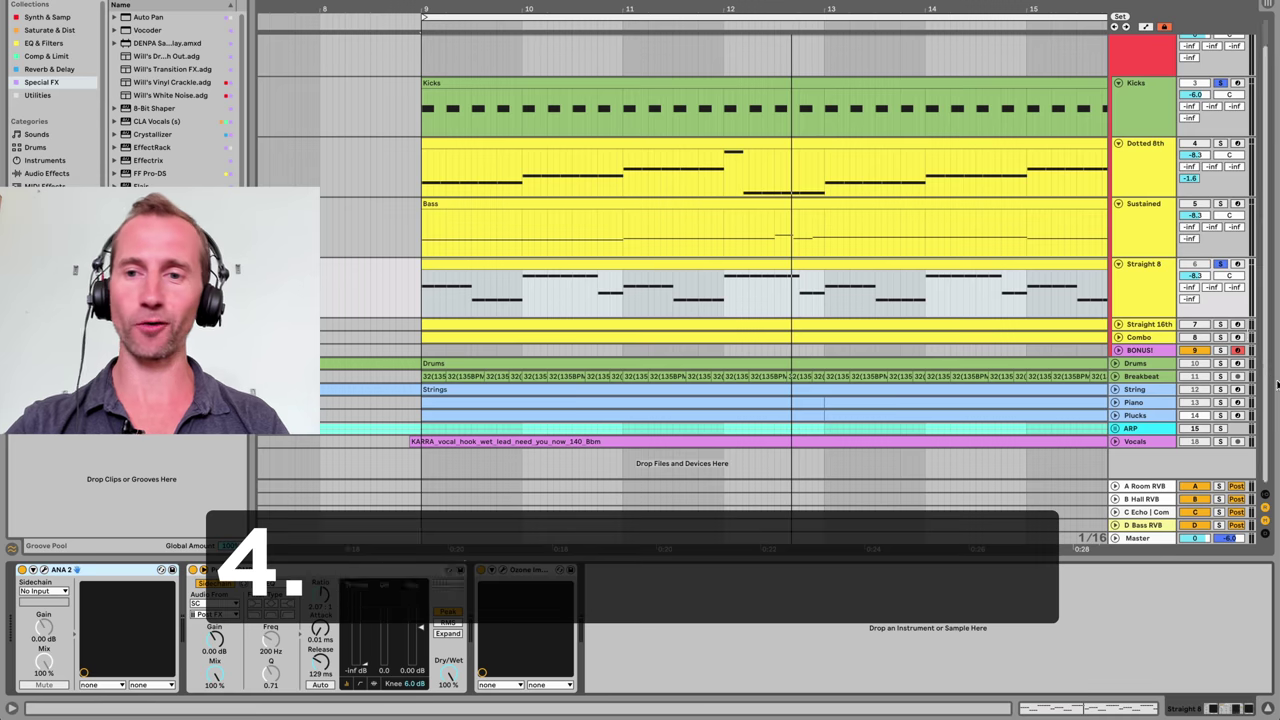
Unfold Straight 16th and view its sixteenth-note clip zoomed in, then return to the device view
{"action": "left_click", "coordinate": [1131, 327]}
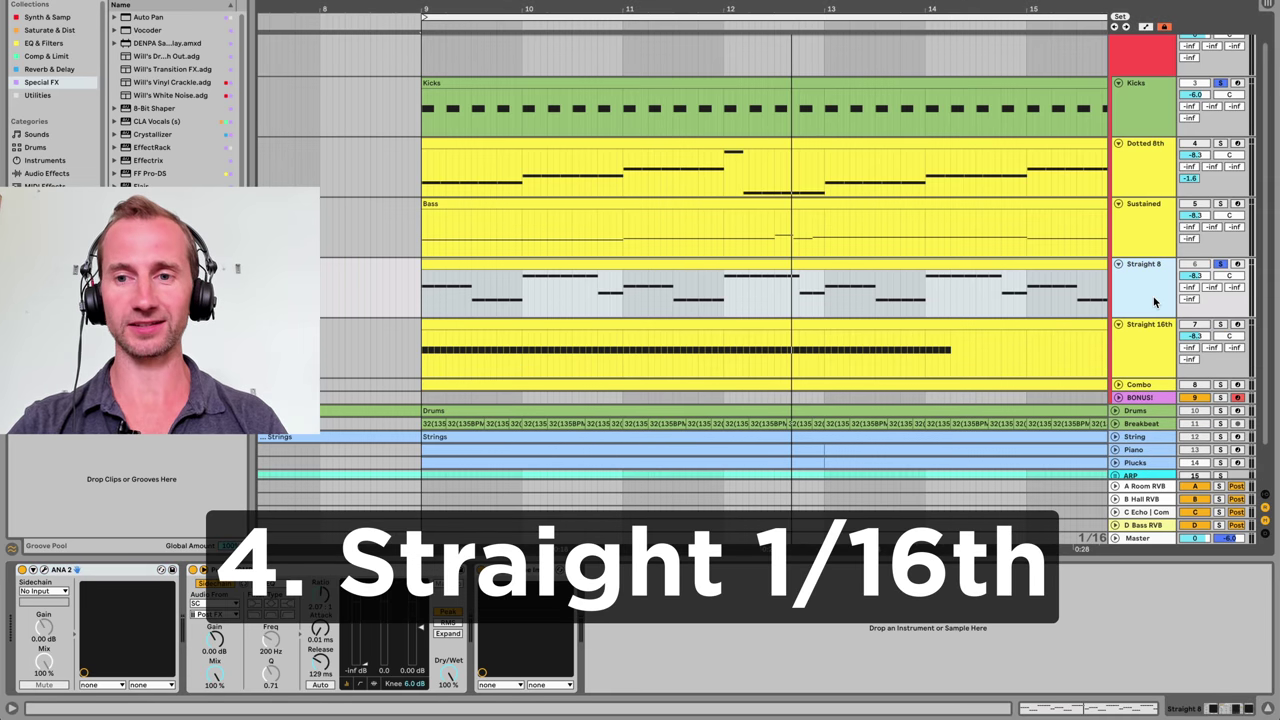
{"action": "left_click", "coordinate": [1153, 296]}
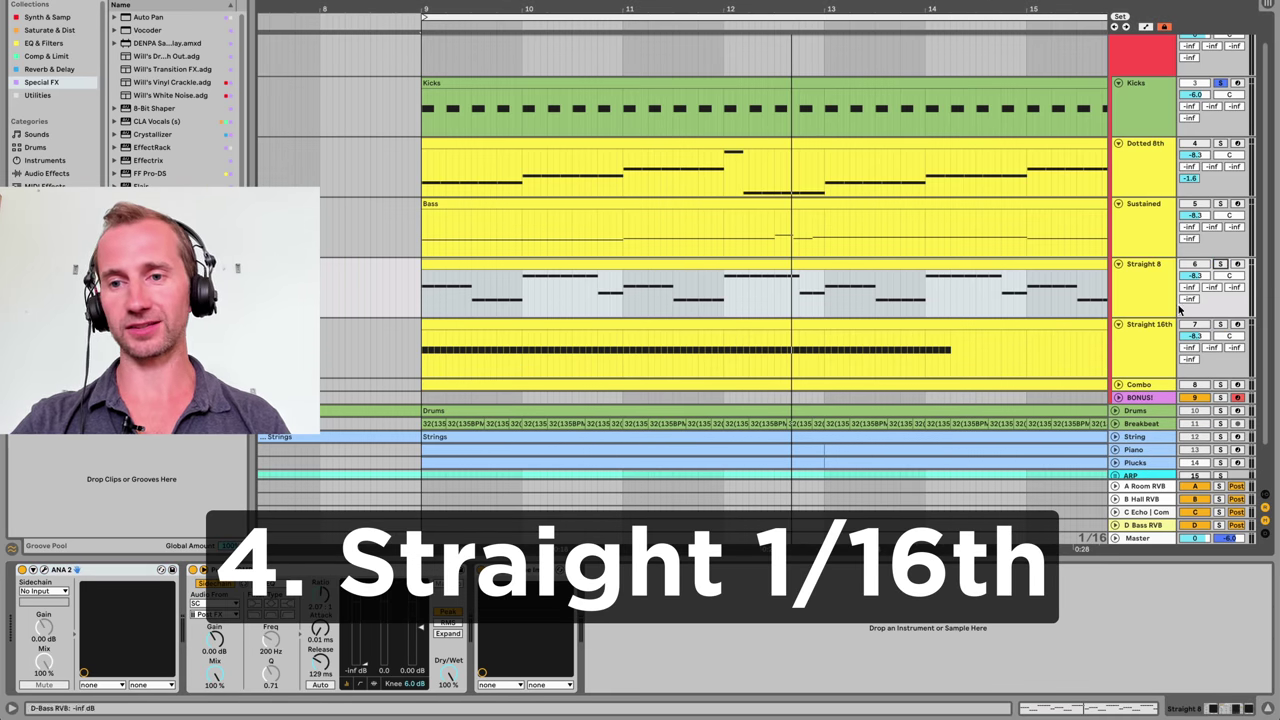
{"action": "double_click", "coordinate": [898, 355]}
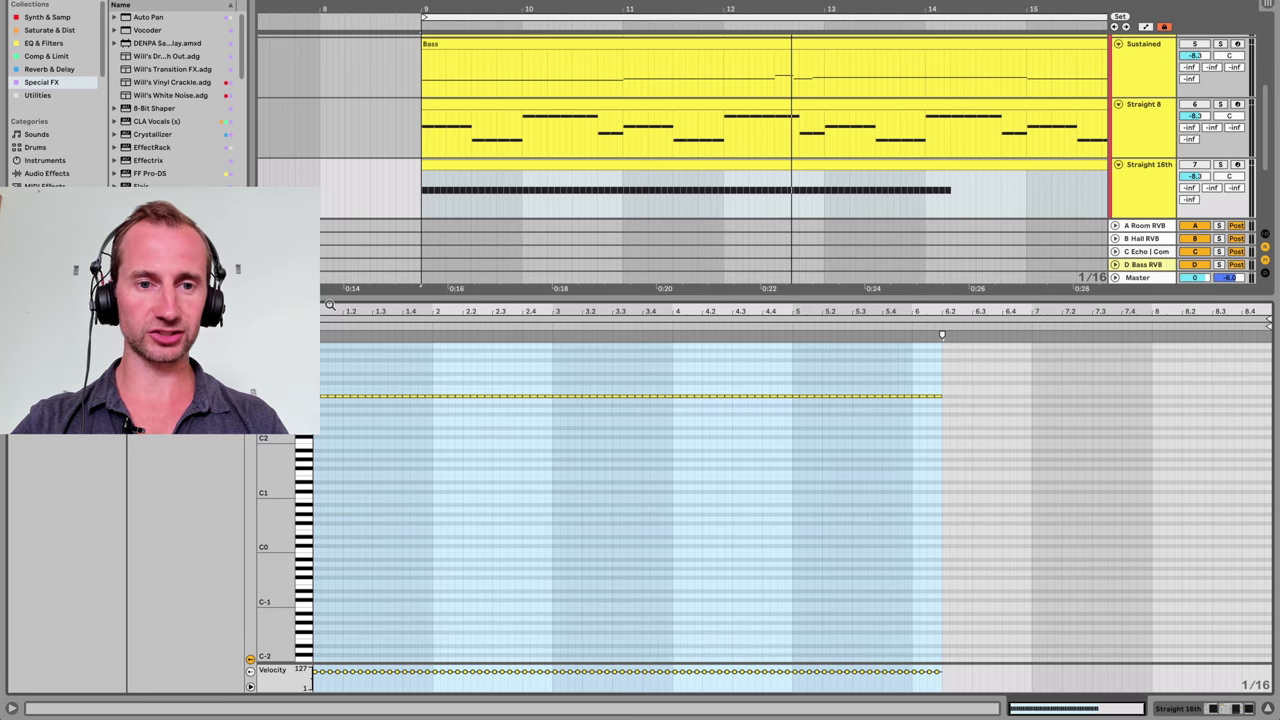
{"action": "left_click_drag", "start_coordinate": [330, 305], "coordinate": [334, 428]}
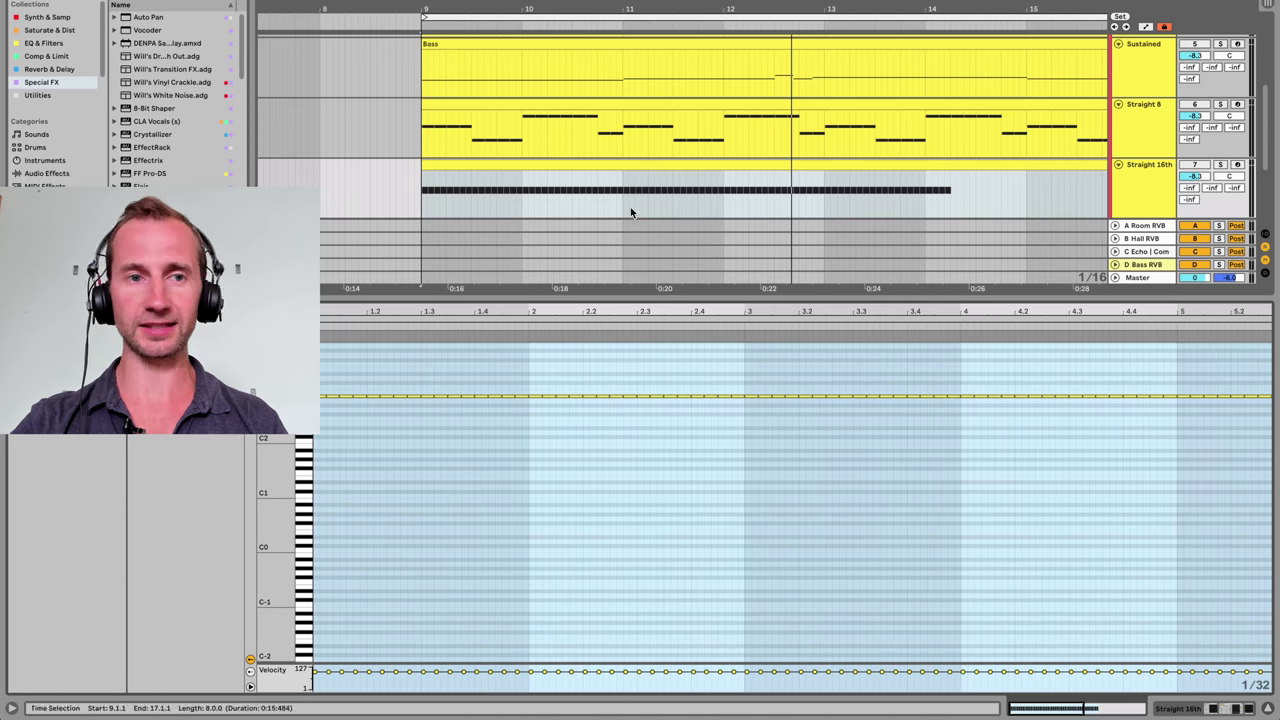
{"action": "left_click", "coordinate": [631, 212]}
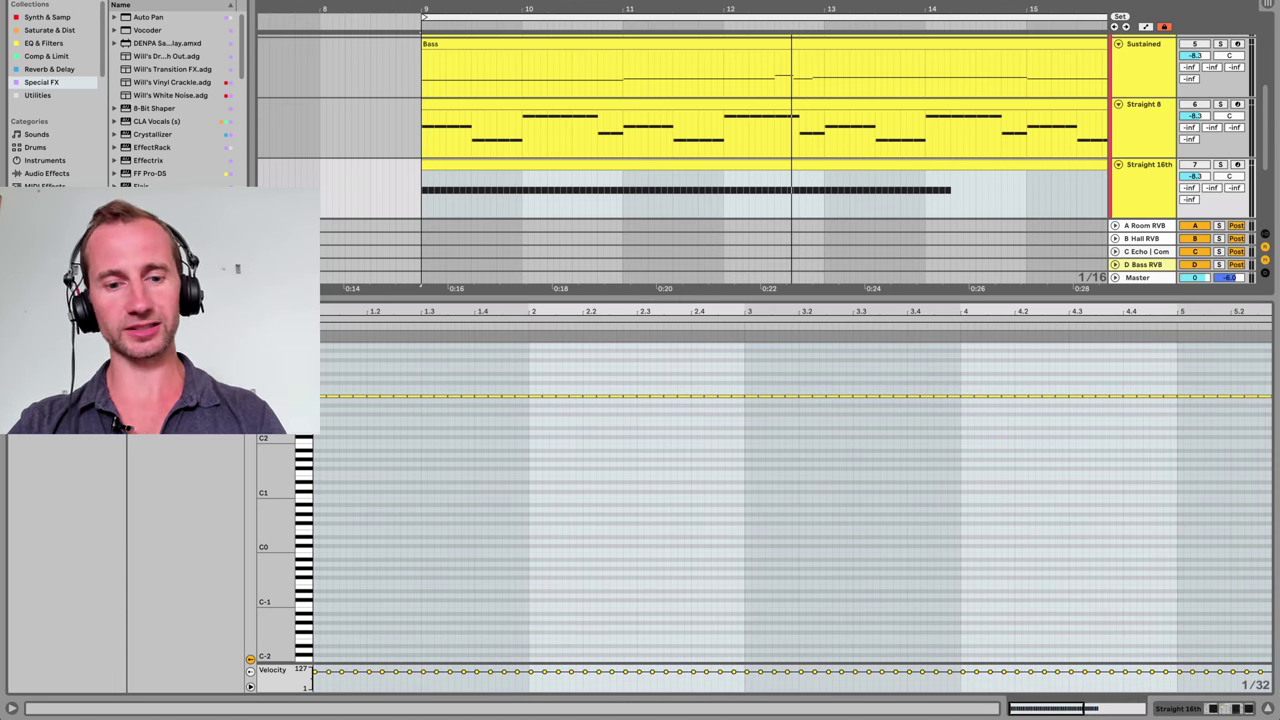
{"action": "key", "text": "shift+Tab"}
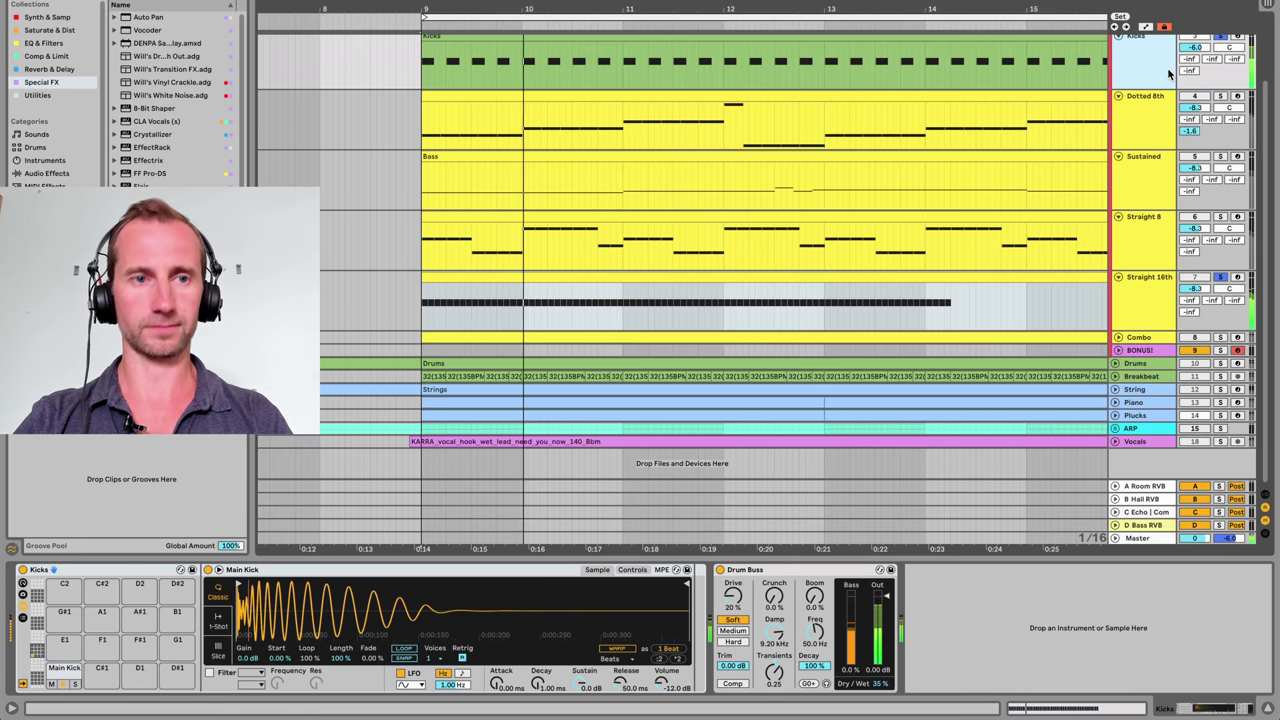
{"action": "left_click", "coordinate": [1136, 292]}
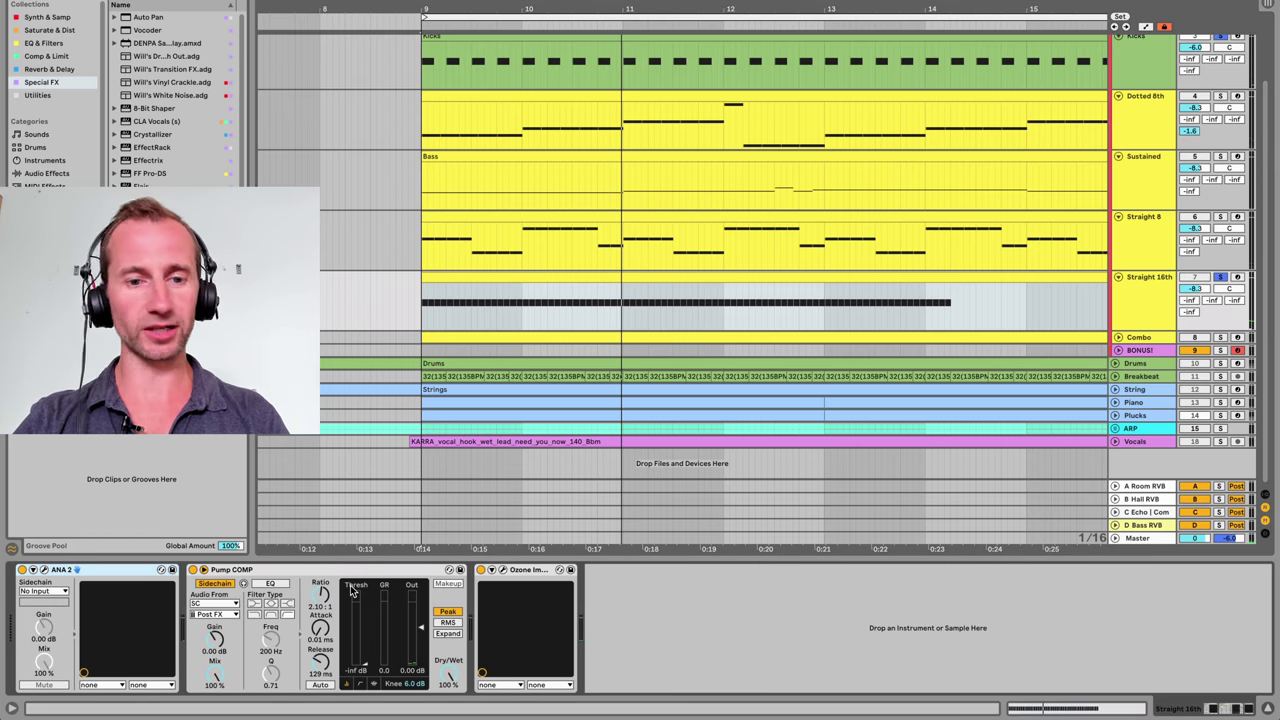
{"action": "key", "text": "space"}
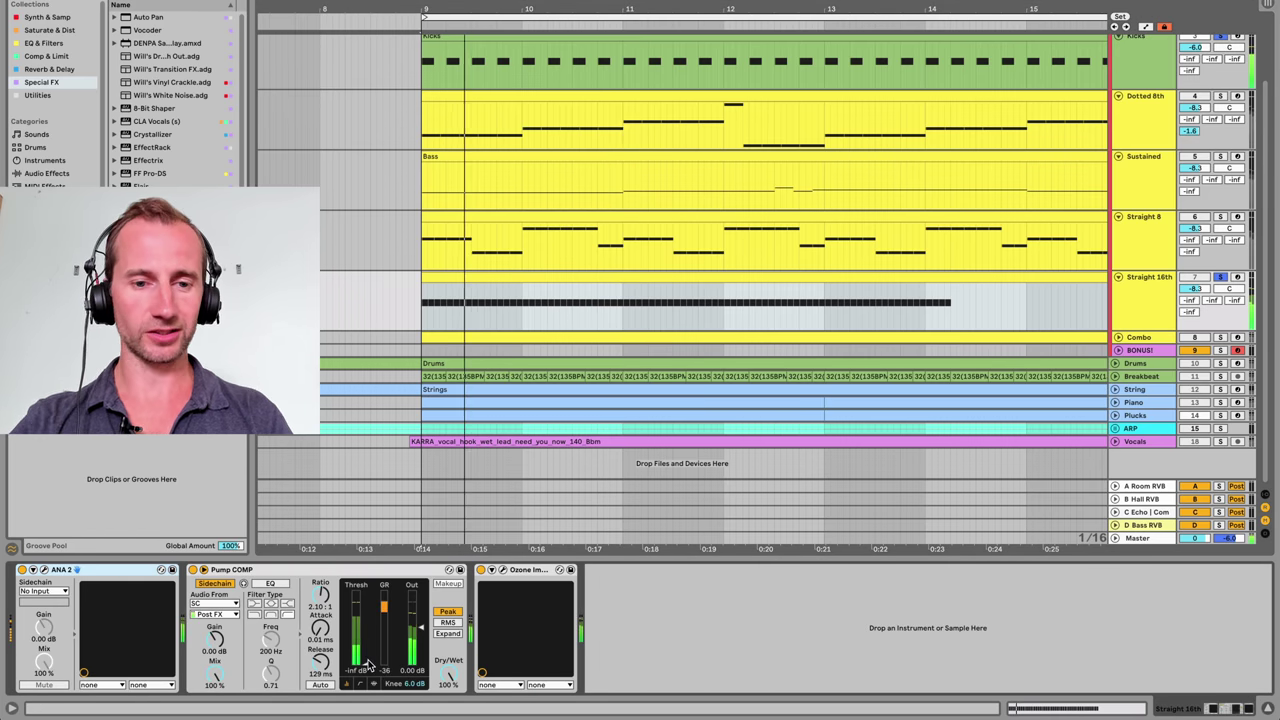
{"action": "left_click", "coordinate": [193, 569]}
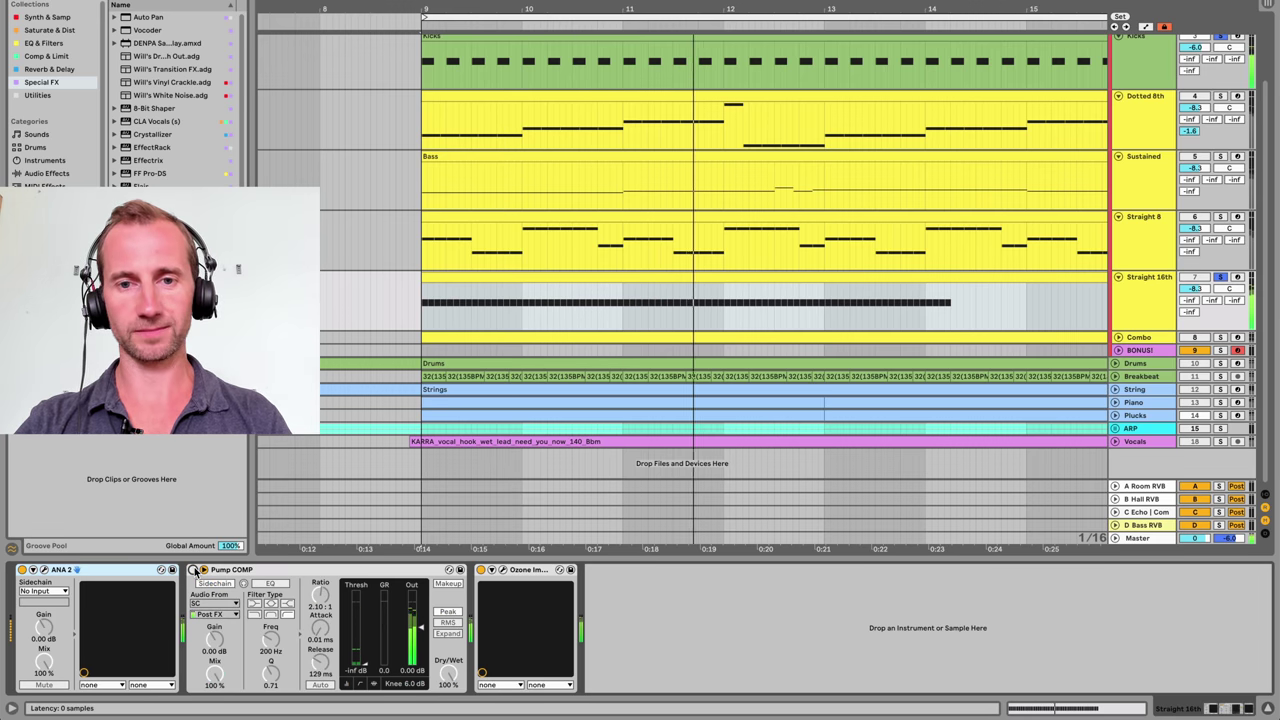
{"action": "left_click", "coordinate": [193, 569]}
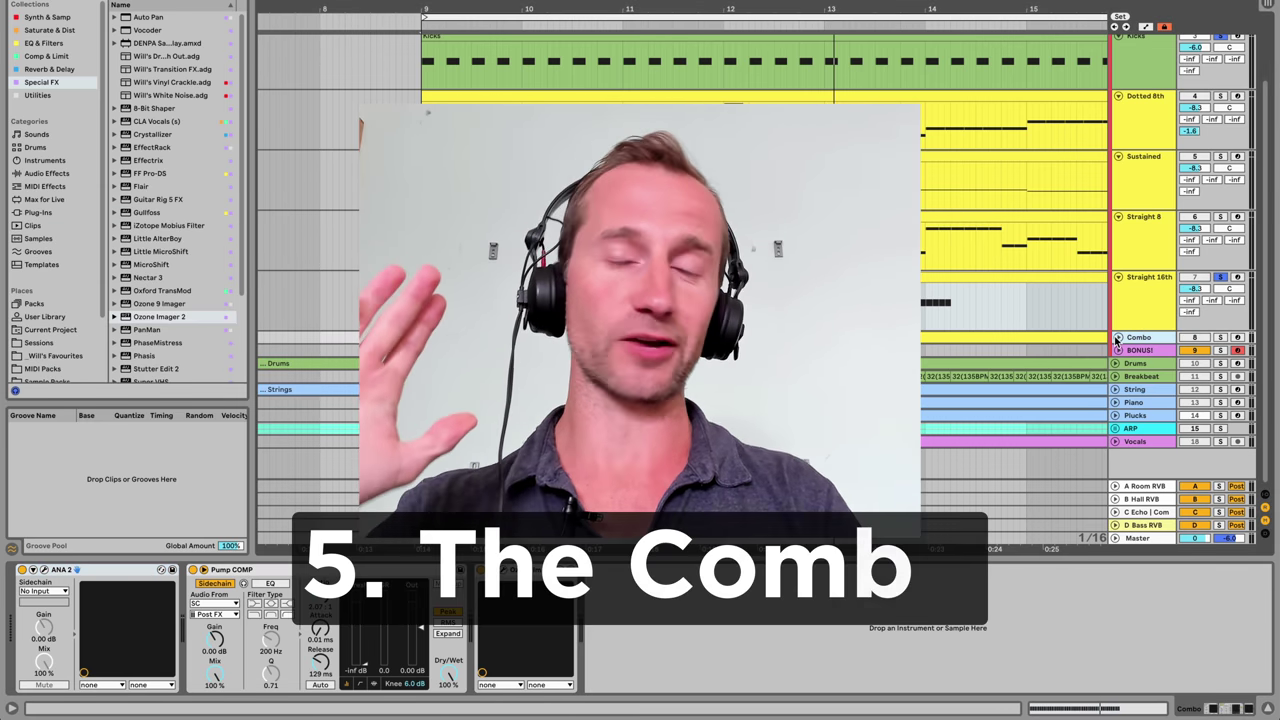
Unfold and solo the Combo track, check the Kicks devices, then select the Combo clip at bar 9
{"action": "left_click", "coordinate": [1118, 337]}
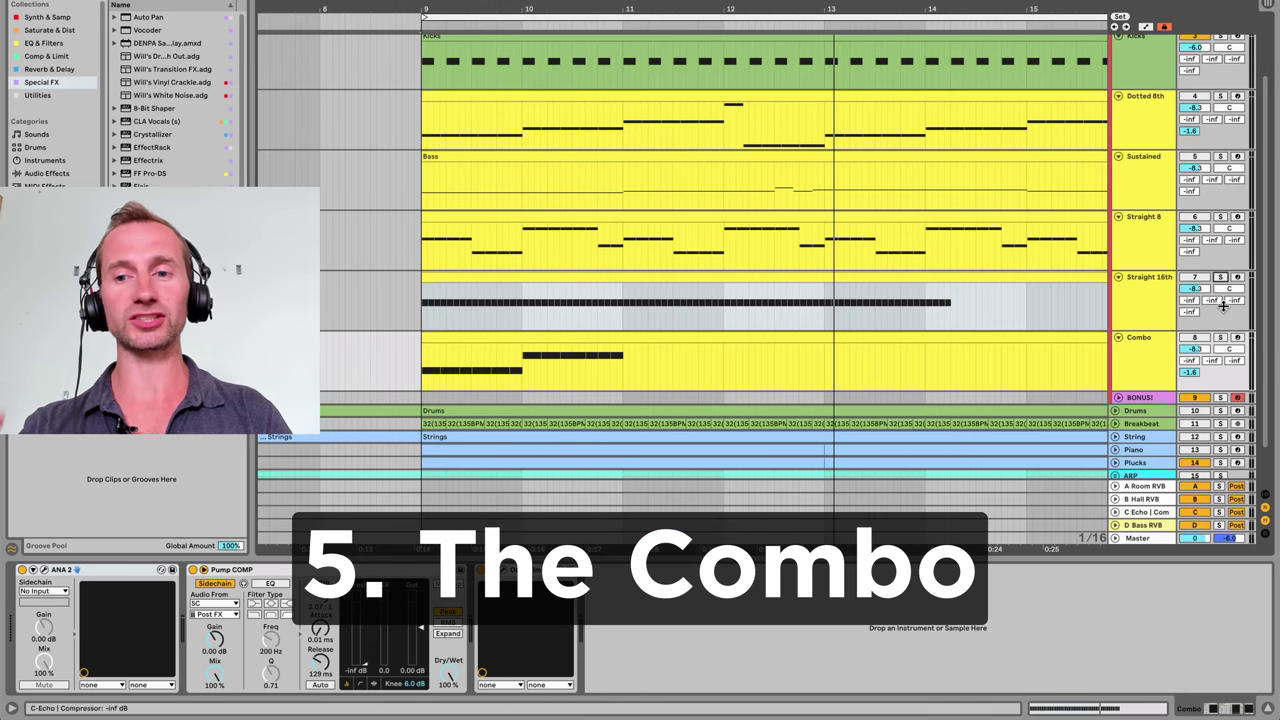
{"action": "left_click", "coordinate": [1221, 338]}
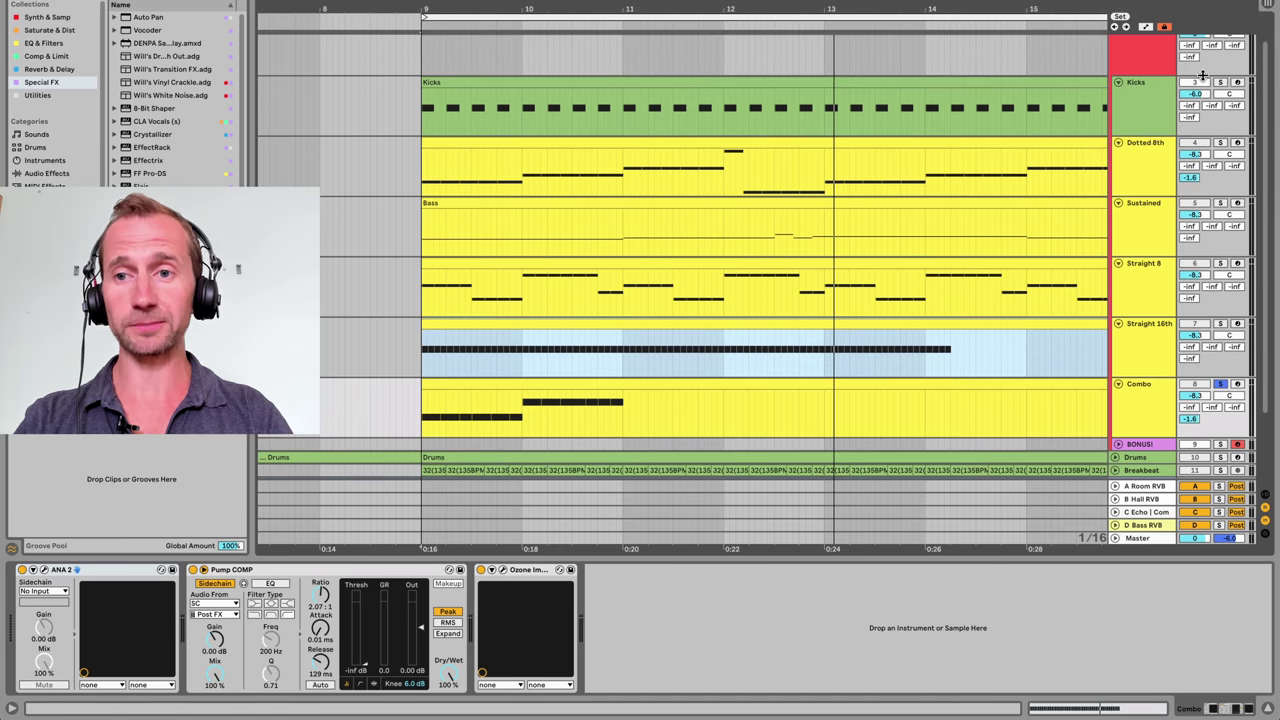
{"action": "scroll", "coordinate": [1205, 72], "scroll_direction": "up", "scroll_amount": 1}
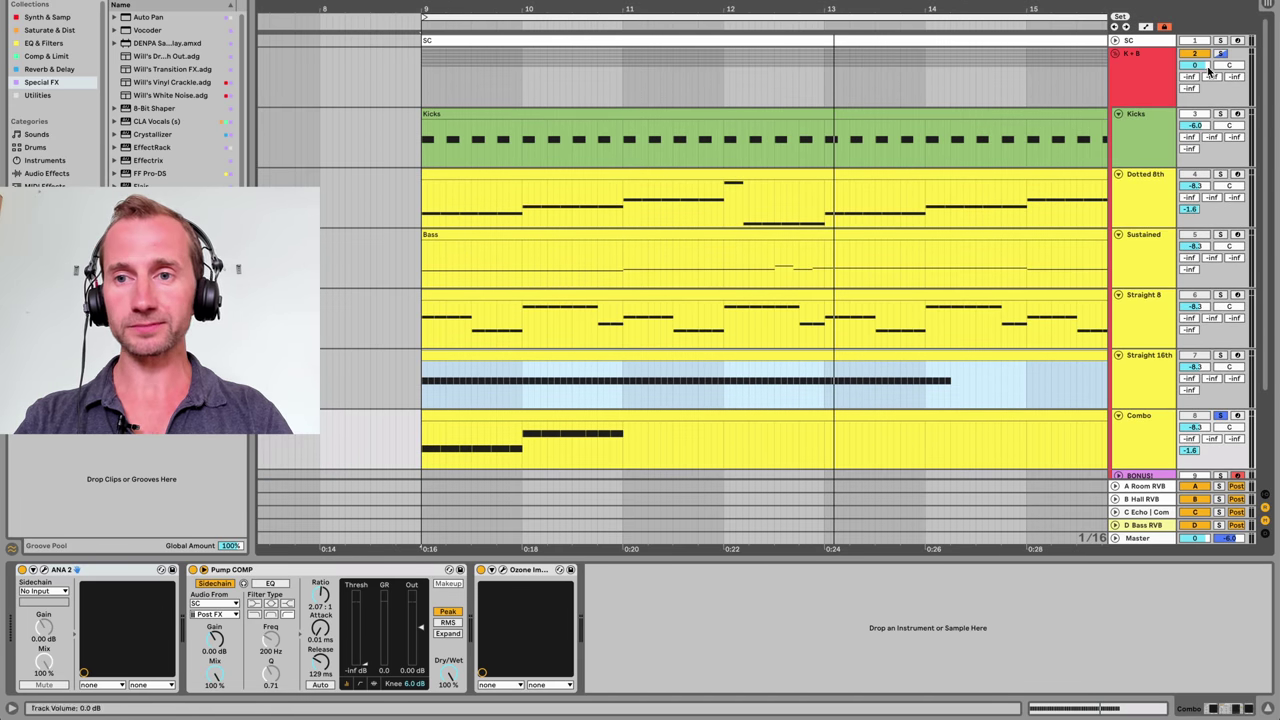
{"action": "left_click", "coordinate": [1216, 122]}
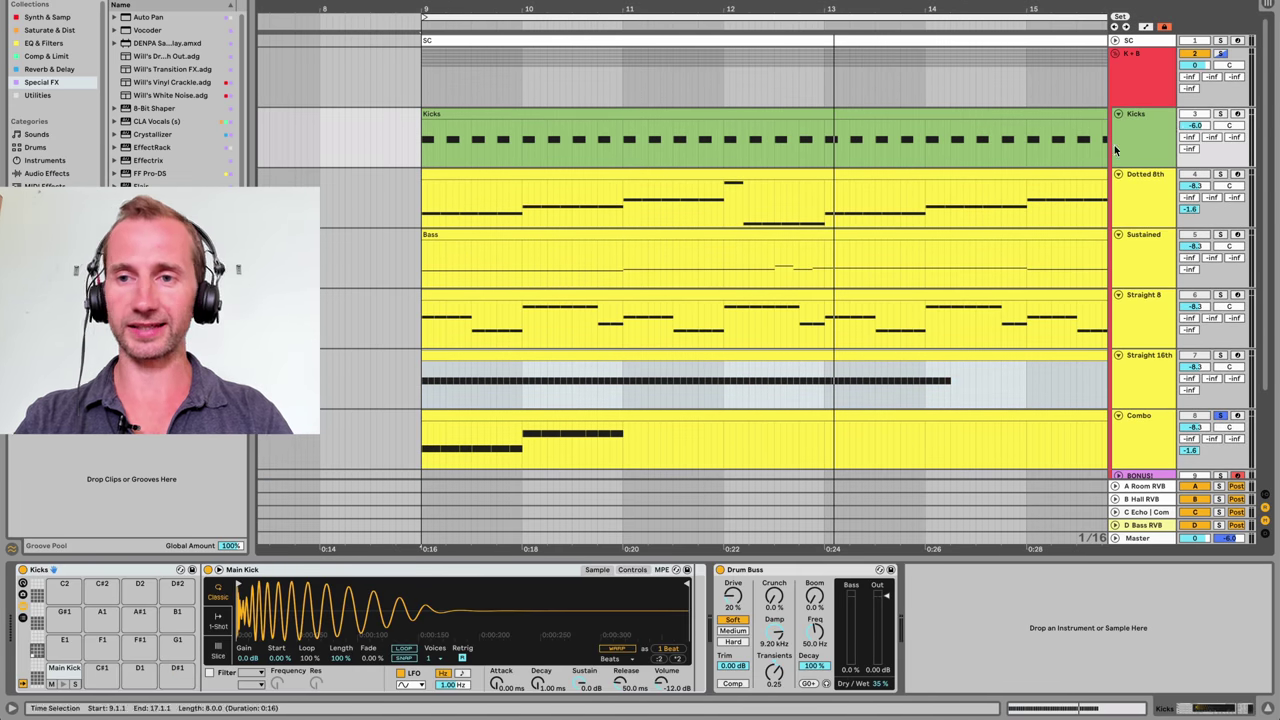
{"action": "scroll", "coordinate": [689, 155], "scroll_direction": "down", "scroll_amount": 4}
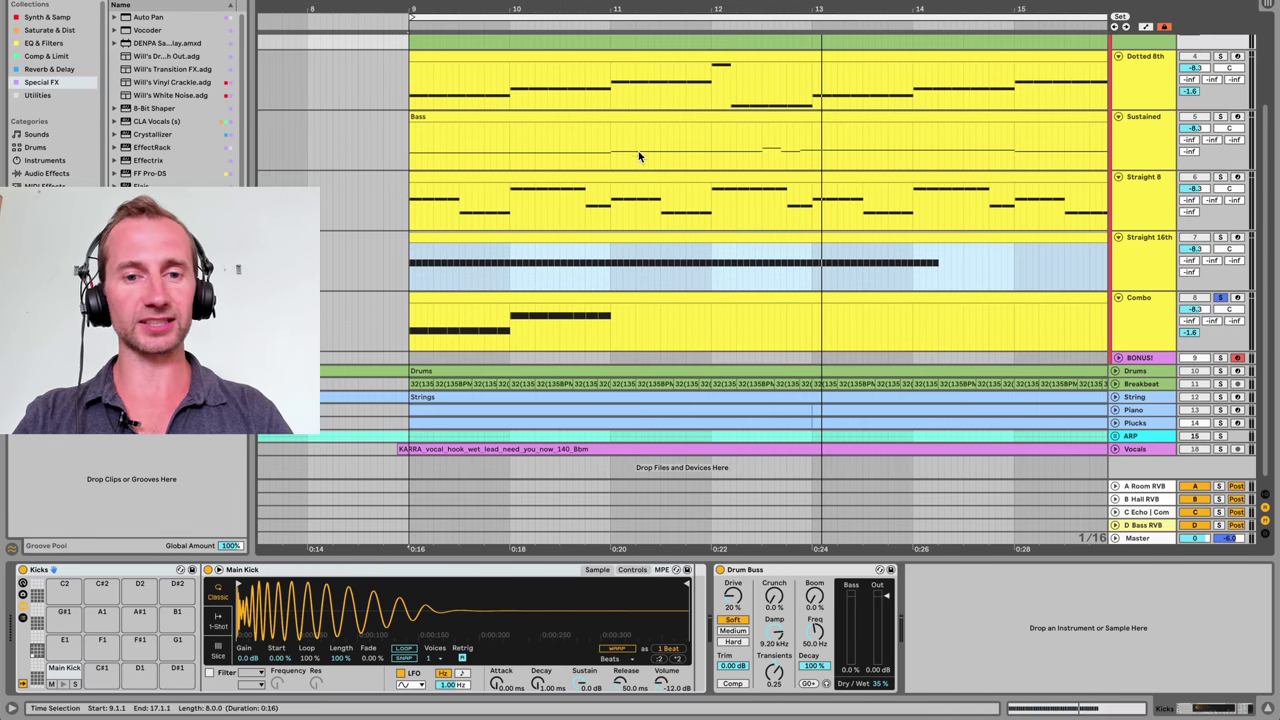
{"action": "left_click", "coordinate": [410, 328]}
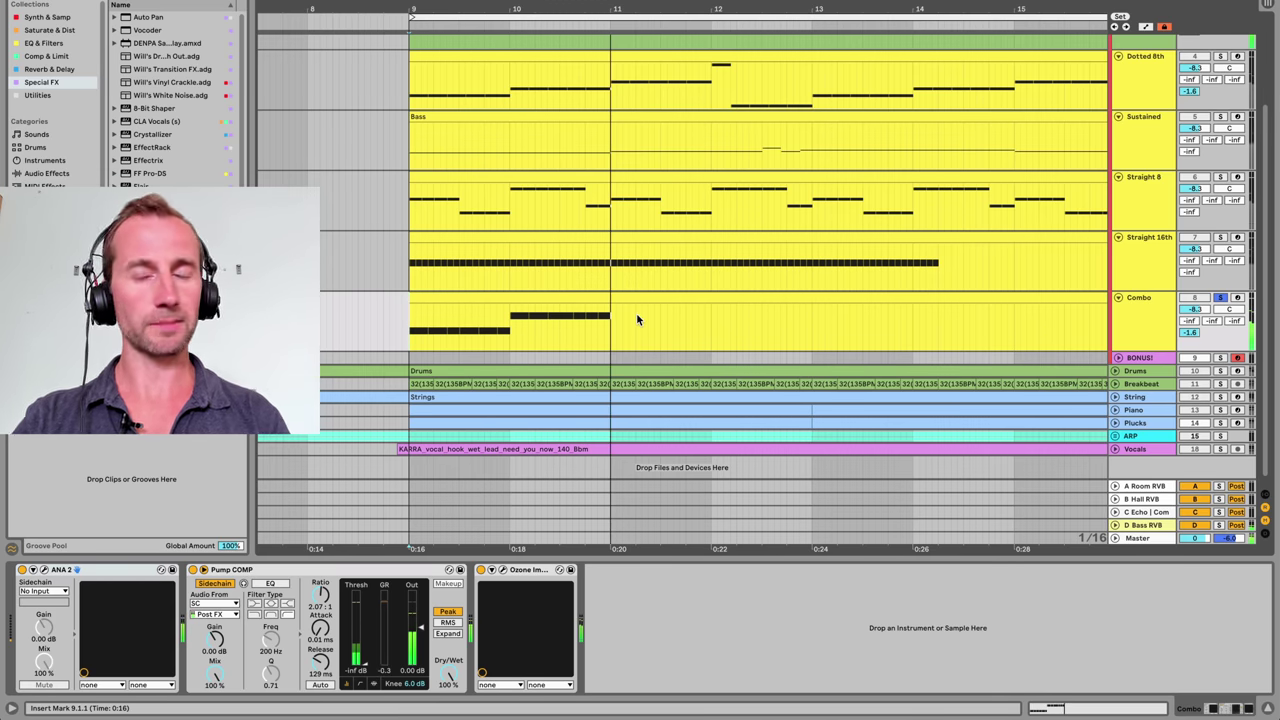
Stop playback and open the Combo clip's notes zoomed in on the first bars
{"action": "key", "text": "space"}
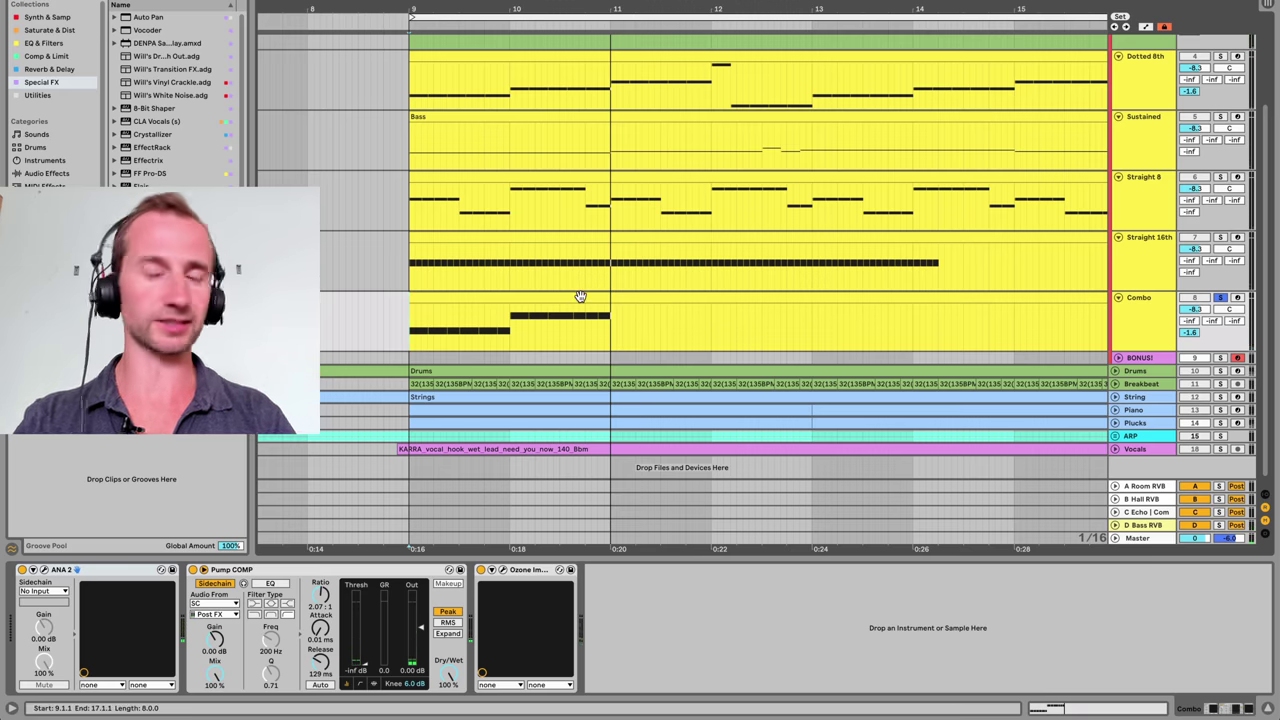
{"action": "double_click", "coordinate": [580, 296]}
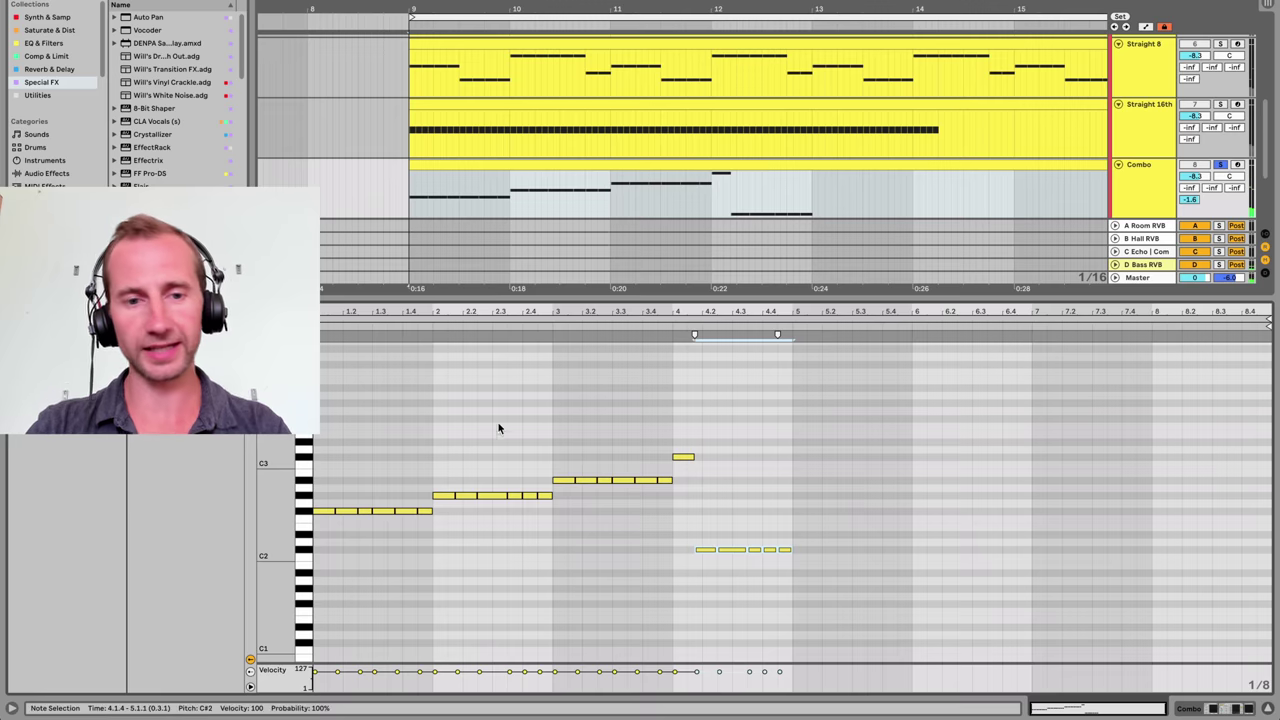
{"action": "left_click_drag", "start_coordinate": [338, 340], "coordinate": [381, 495]}
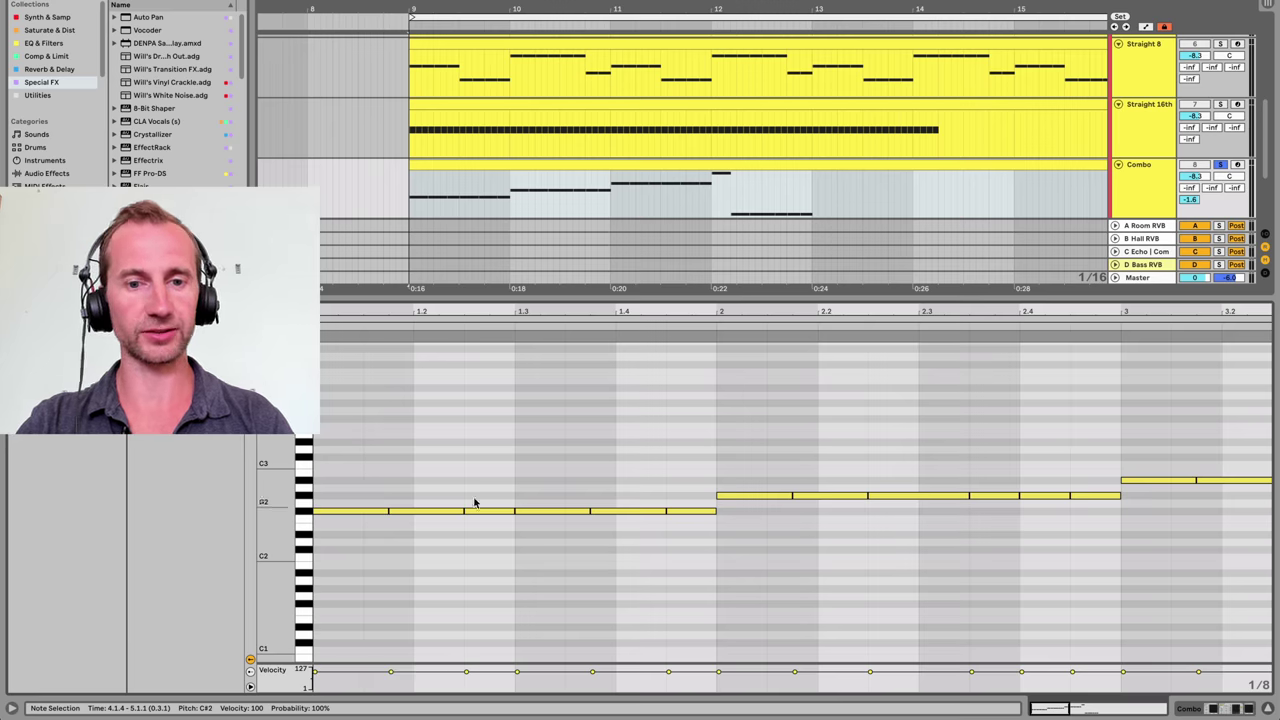
Step through the notes at 1.2.3, 1.3.1, 1.4.1, 1.4.3 and G#2 at 2.1.1, then delete the selection
{"action": "left_click_drag", "start_coordinate": [480, 484], "coordinate": [510, 612]}
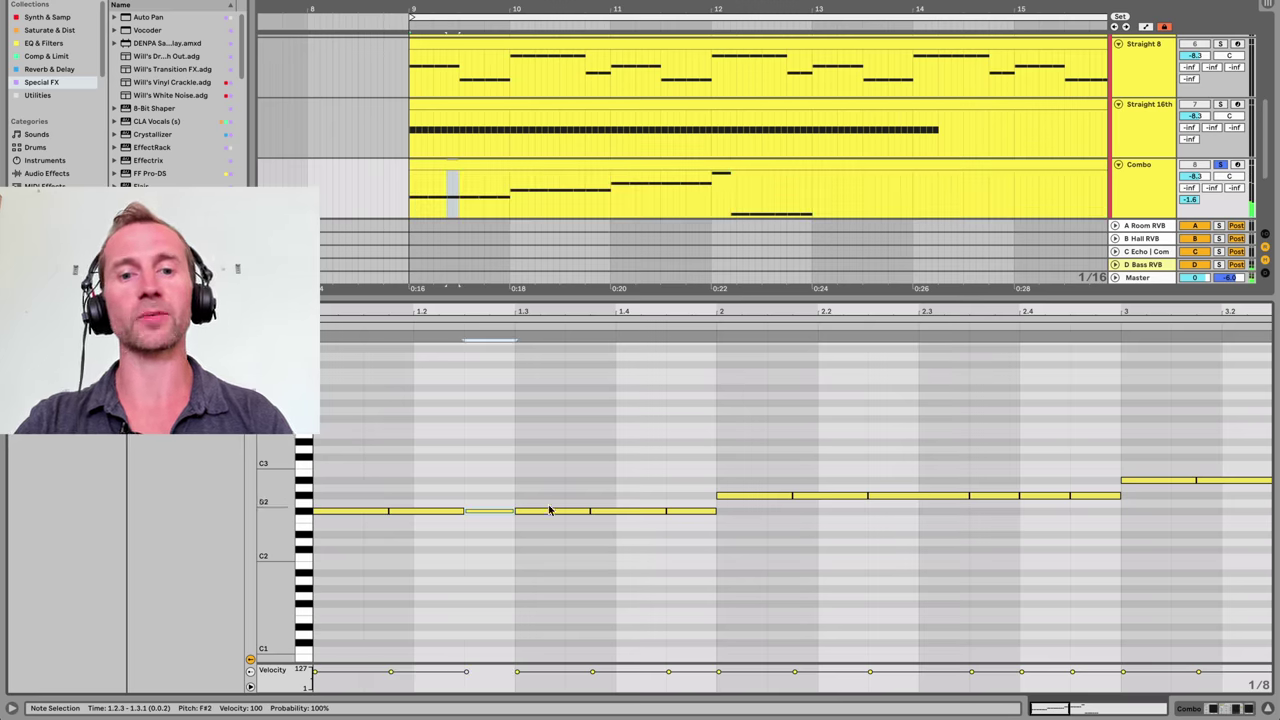
{"action": "left_click_drag", "start_coordinate": [551, 482], "coordinate": [551, 572]}
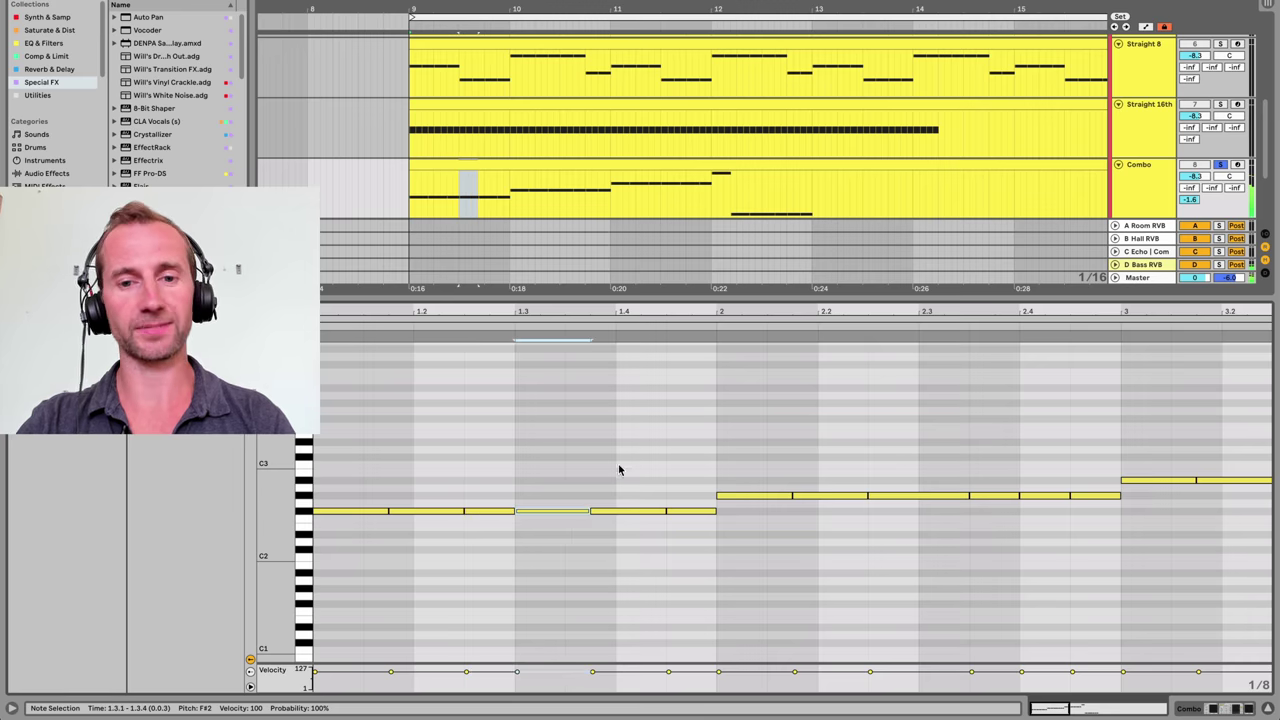
{"action": "left_click_drag", "start_coordinate": [619, 469], "coordinate": [617, 574]}
{"action": "left_click", "coordinate": [701, 512]}
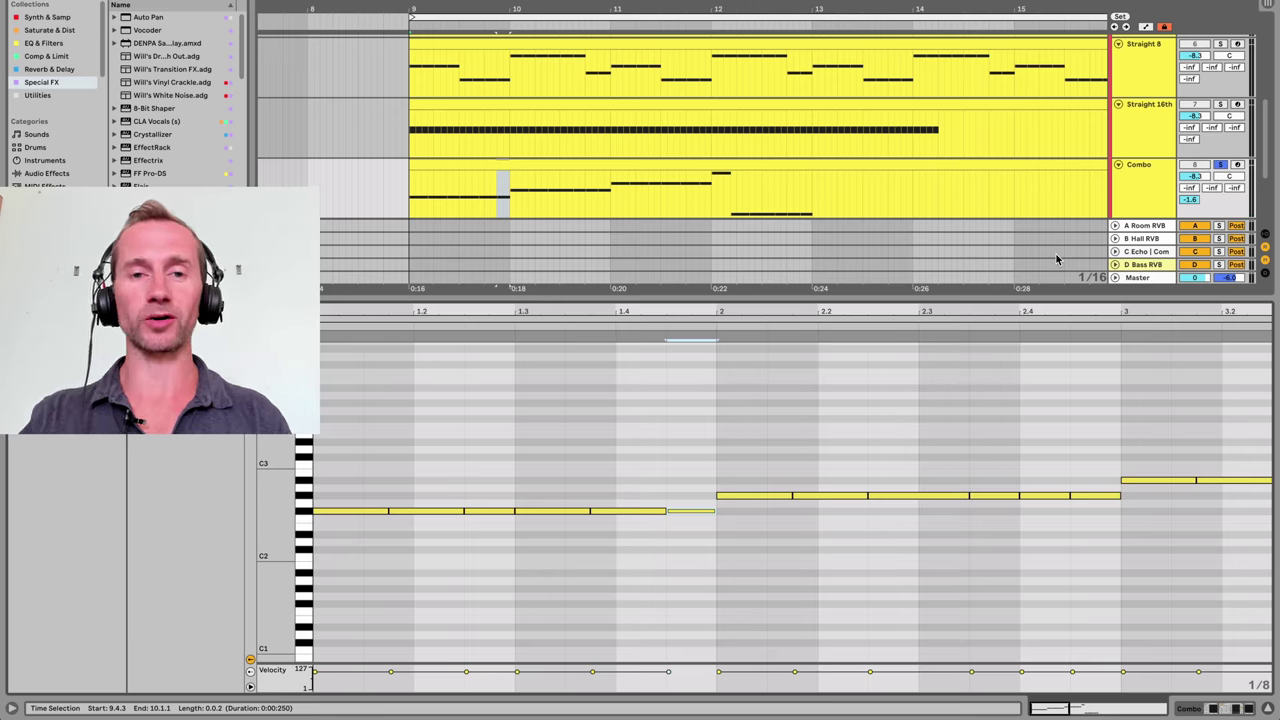
{"action": "left_click", "coordinate": [788, 496]}
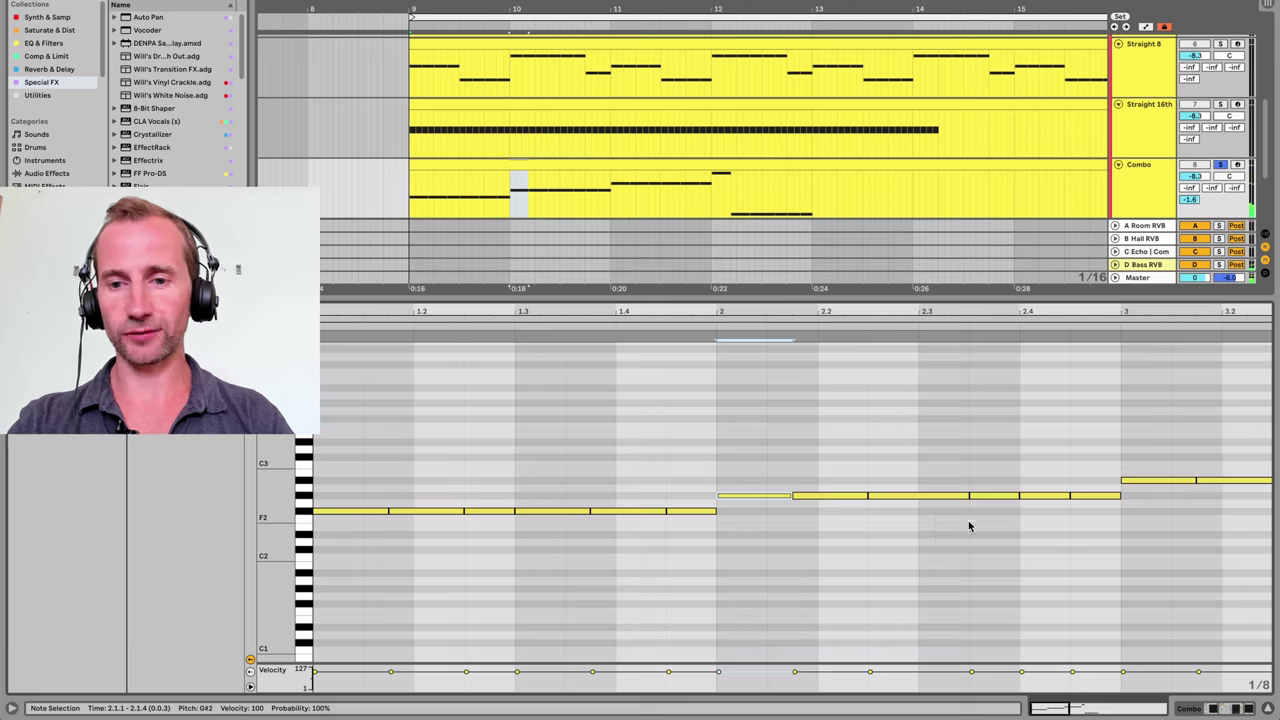
{"action": "scroll", "coordinate": [968, 526], "scroll_direction": "right", "scroll_amount": 3}
{"action": "key", "text": "Delete"}
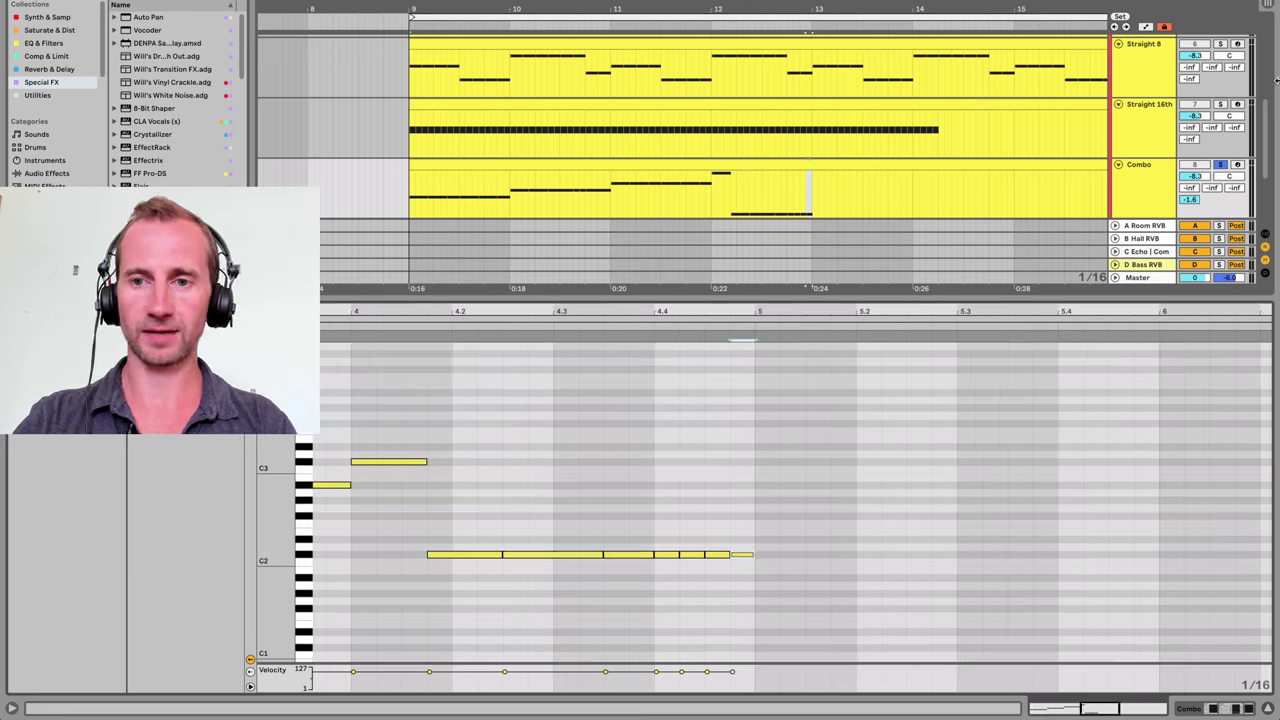
Bring back the device chain, disable the Pump COMP sidechain compressor, and place the start at bar 9
{"action": "key", "text": "shift+Tab"}
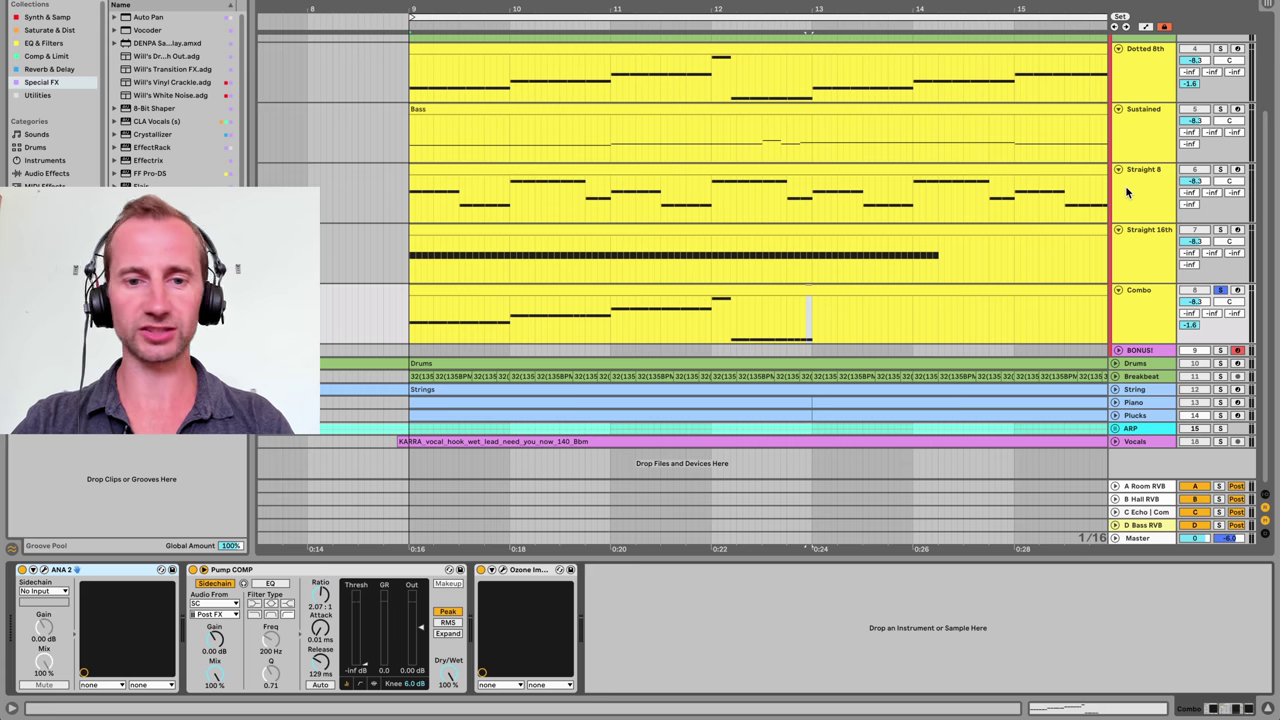
{"action": "left_click", "coordinate": [194, 569]}
{"action": "left_click", "coordinate": [410, 308]}
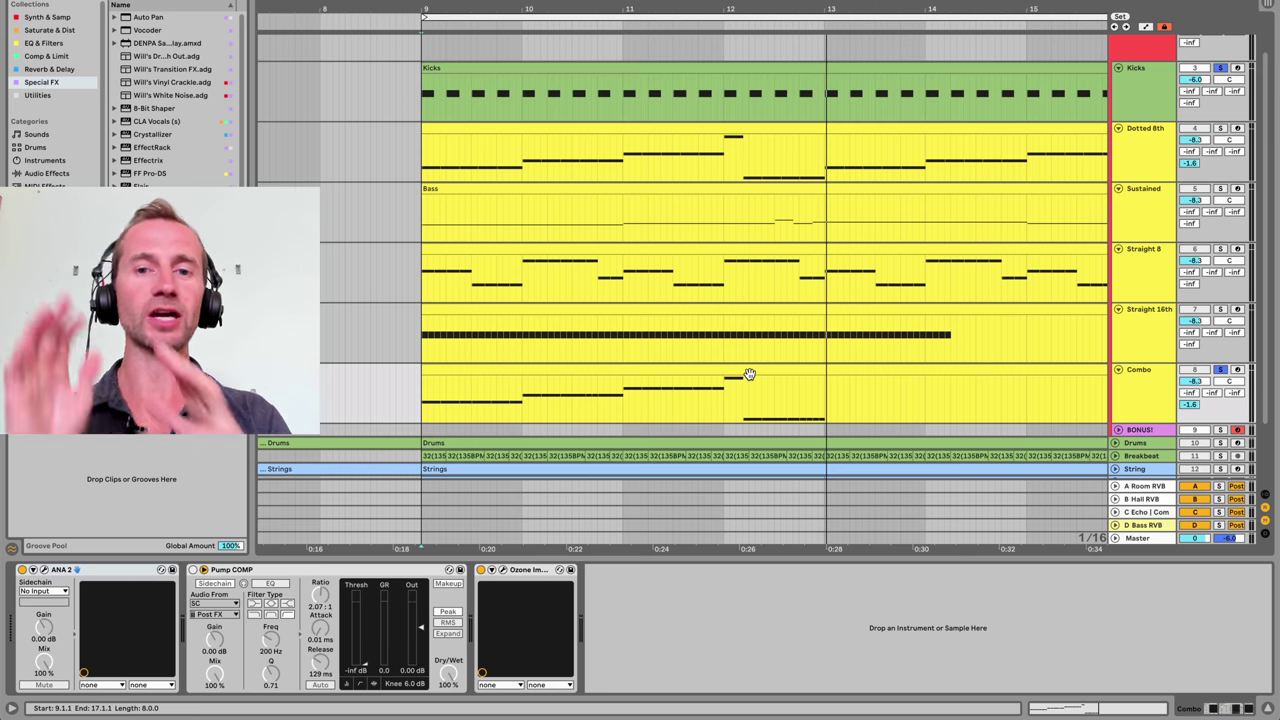
Review the Sustained clip's long held notes, then show its Serum and Pump COMP device chain
{"action": "double_click", "coordinate": [971, 193]}
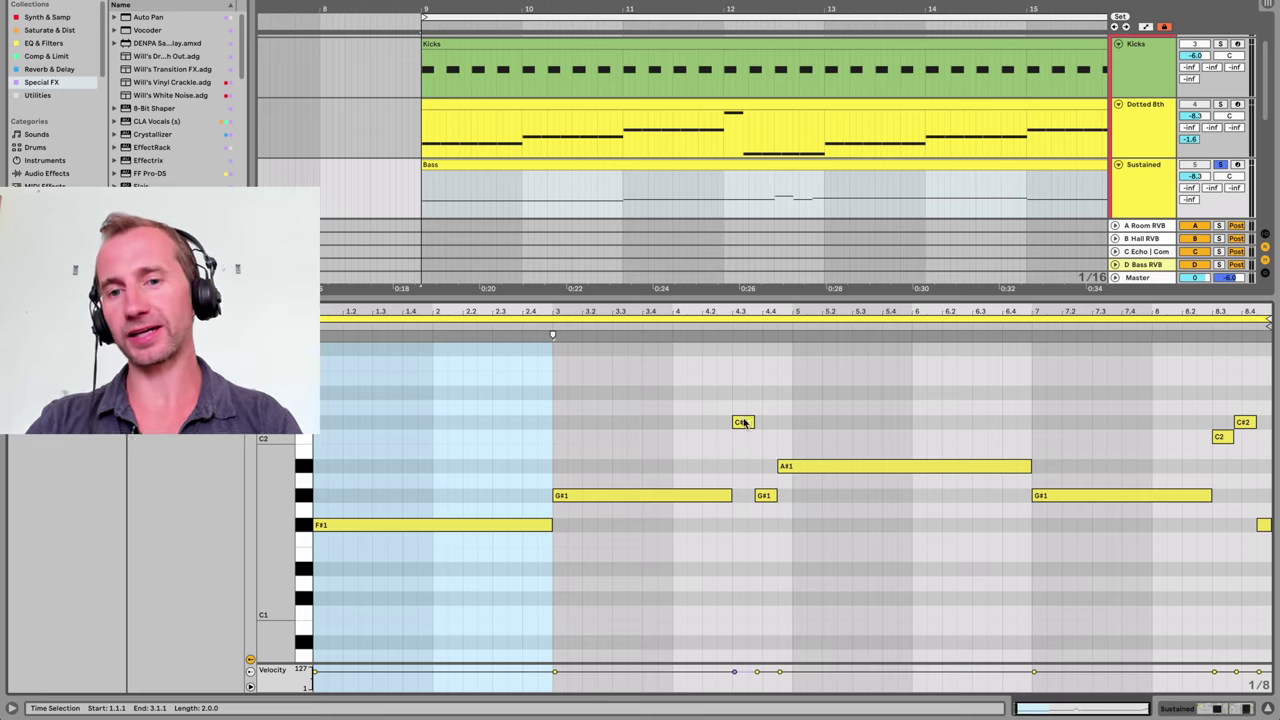
{"action": "scroll", "coordinate": [1188, 140], "scroll_direction": "up", "scroll_amount": 1}
{"action": "scroll", "coordinate": [1226, 80], "scroll_direction": "up", "scroll_amount": 2}
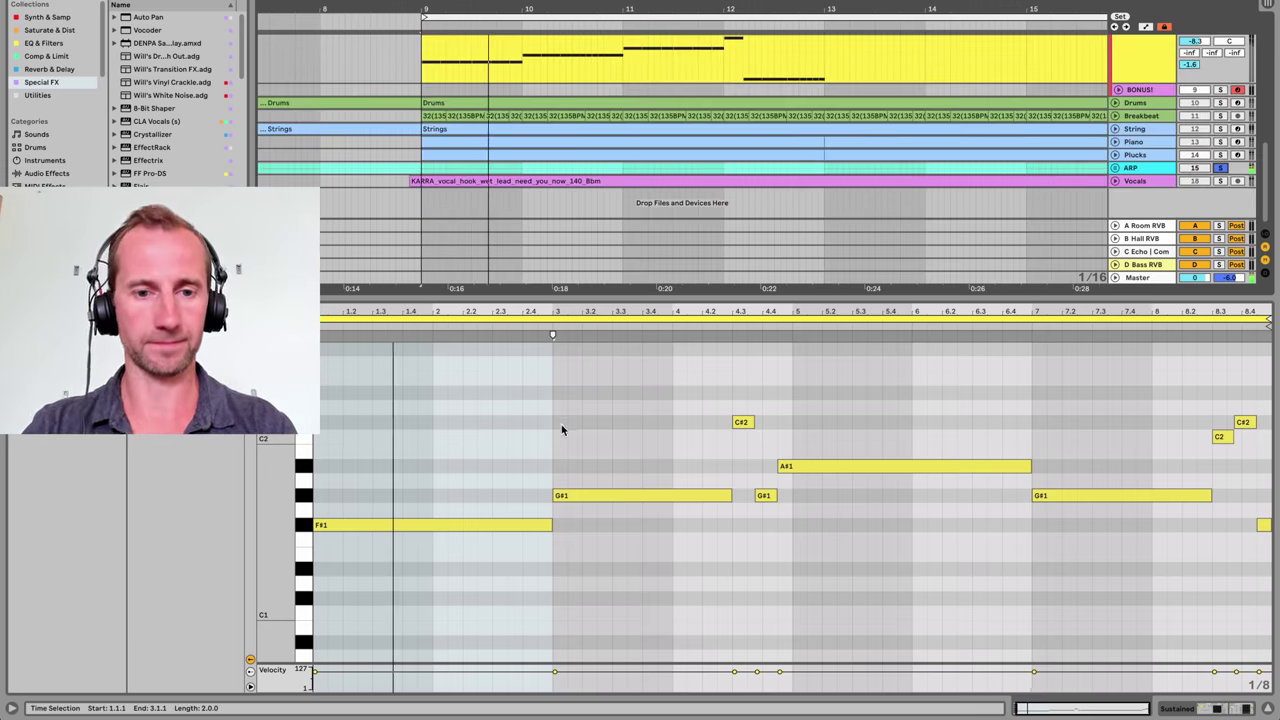
{"action": "scroll", "coordinate": [672, 449], "scroll_direction": "up", "scroll_amount": 3}
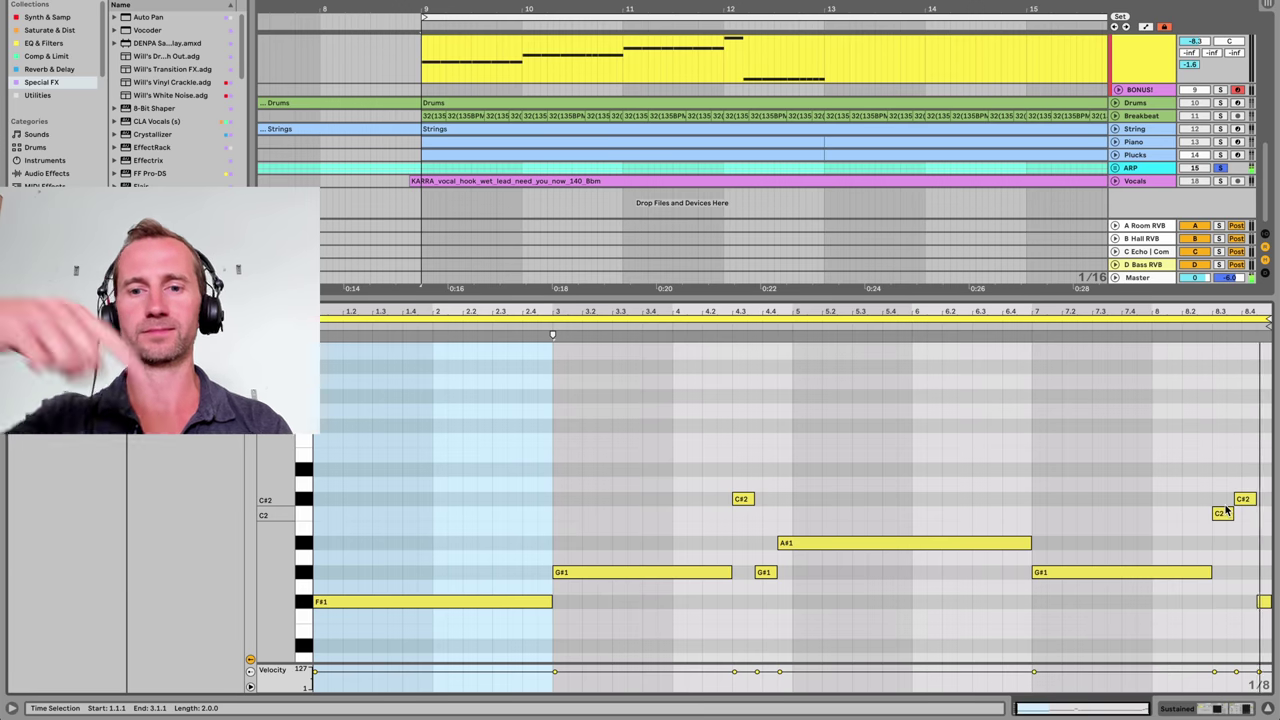
{"action": "key", "text": "shift+Tab"}
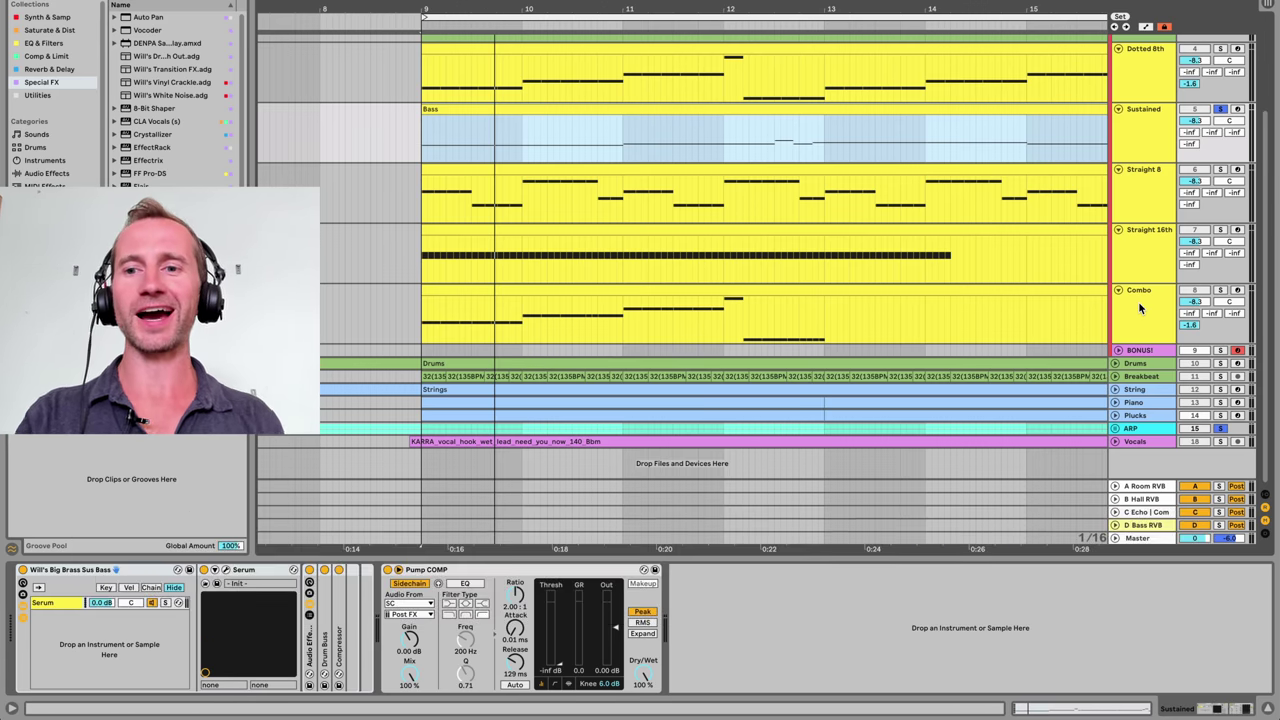
Start playback of the Dotted 8th bass clip from bar 9
{"action": "scroll", "coordinate": [1138, 301], "scroll_direction": "up", "scroll_amount": 3}
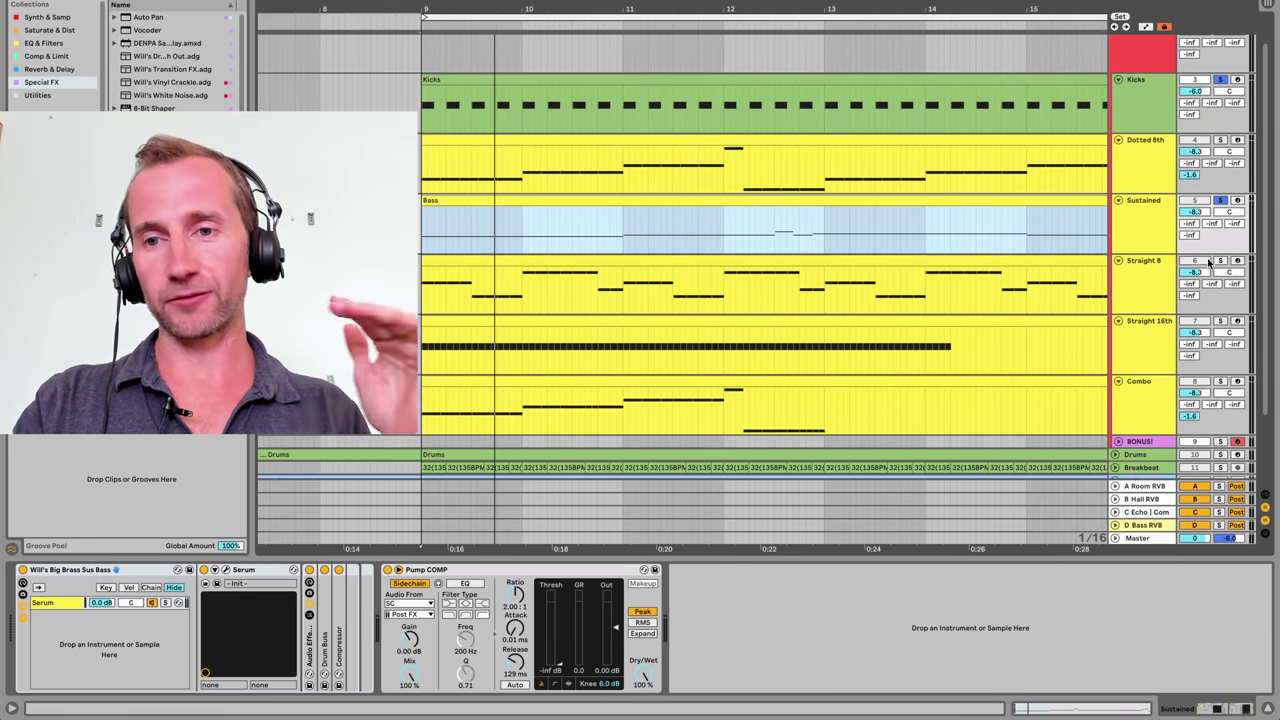
{"action": "left_click", "coordinate": [426, 163]}
{"action": "key", "text": "space"}
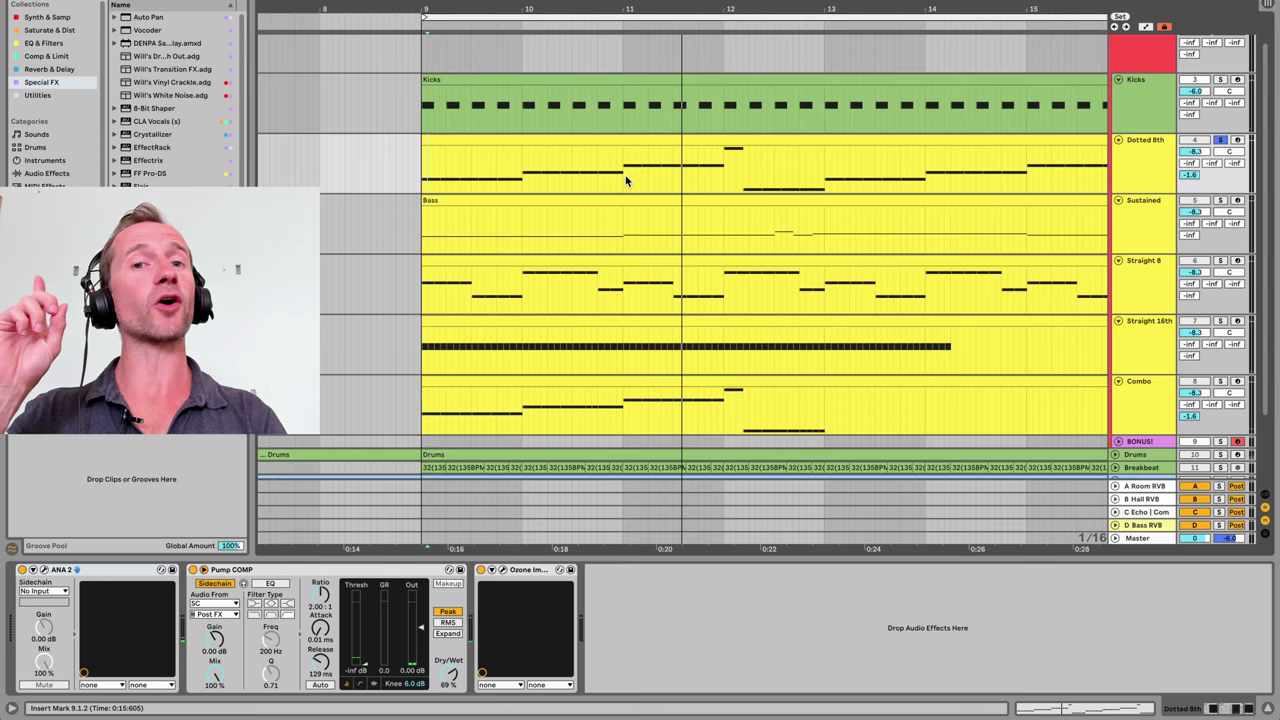
Play the arrangement from bar 9 to hear the Straight 8 bass track
{"action": "scroll", "coordinate": [625, 175], "scroll_direction": "down", "scroll_amount": 3}
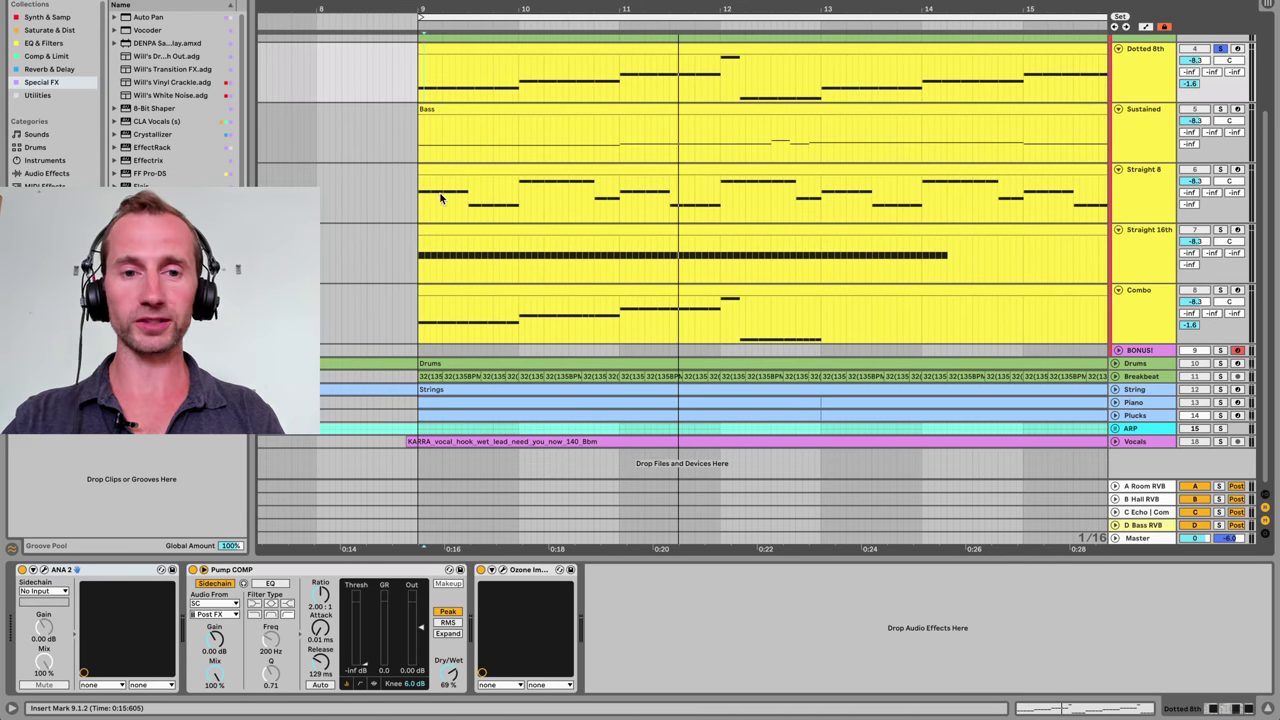
{"action": "scroll", "coordinate": [429, 223], "scroll_direction": "up", "scroll_amount": 2}
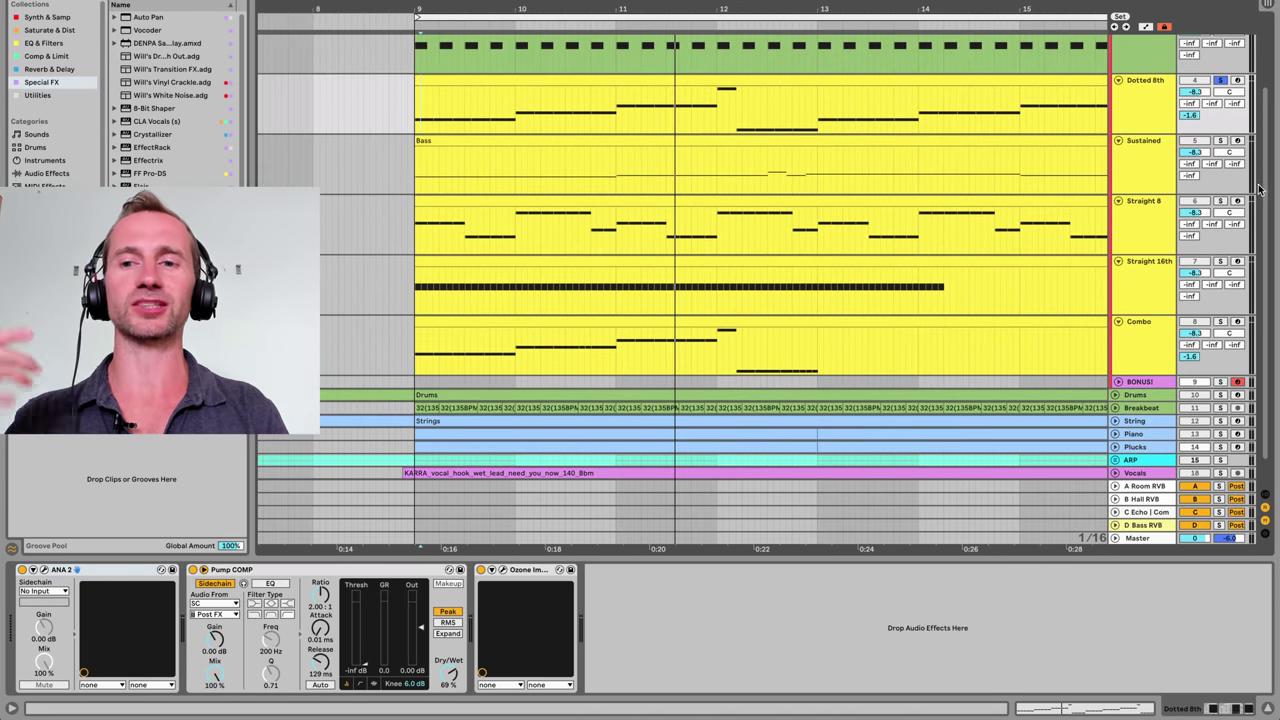
{"action": "key", "text": "space"}
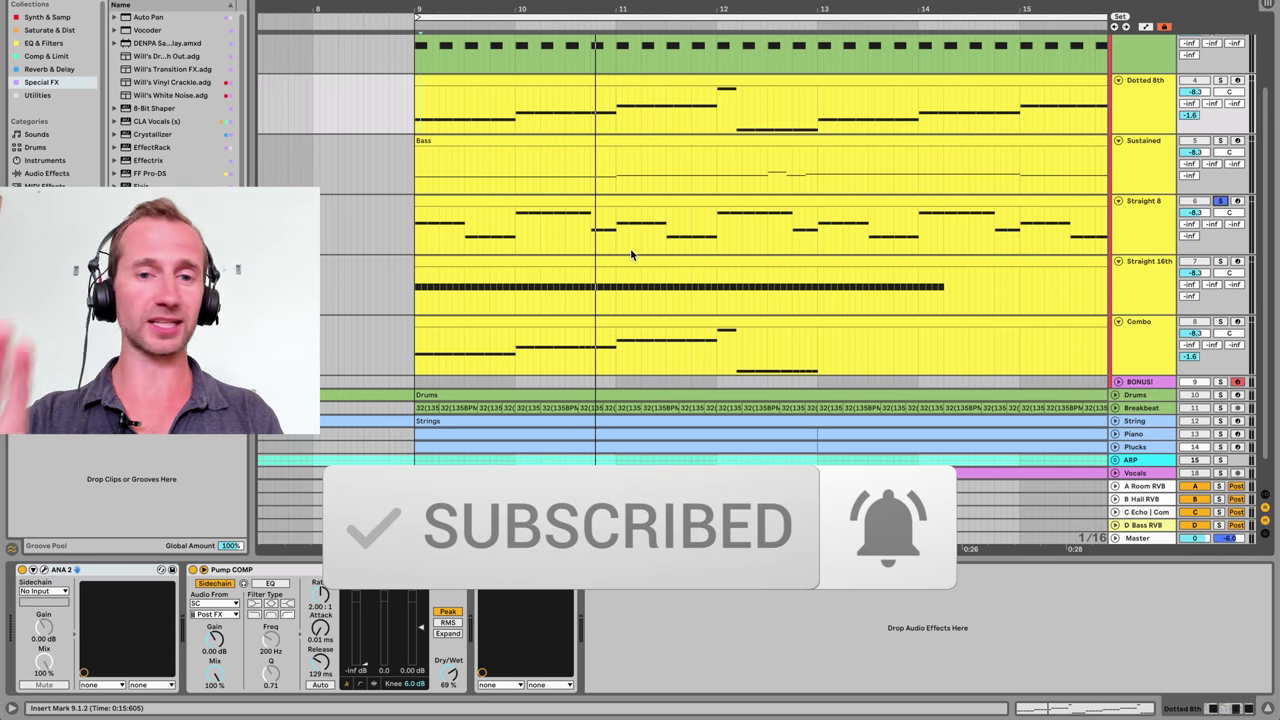
{"action": "scroll", "coordinate": [630, 254], "scroll_direction": "down", "scroll_amount": 2}
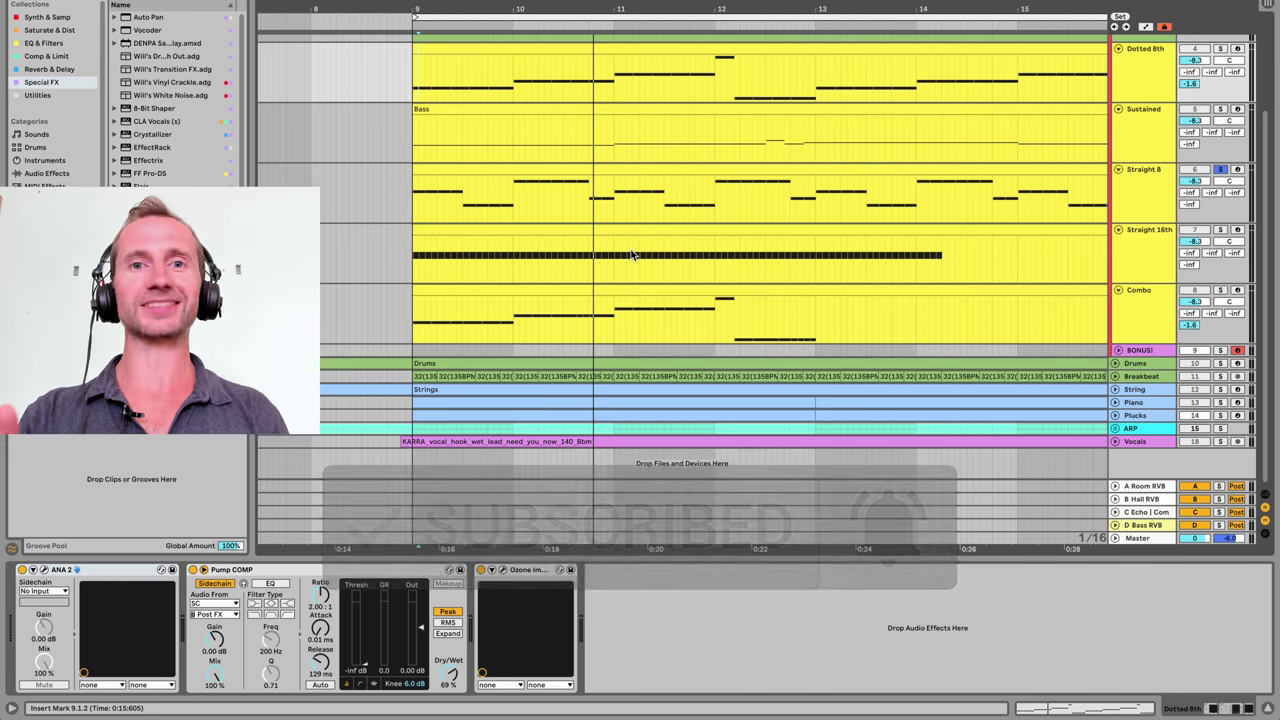